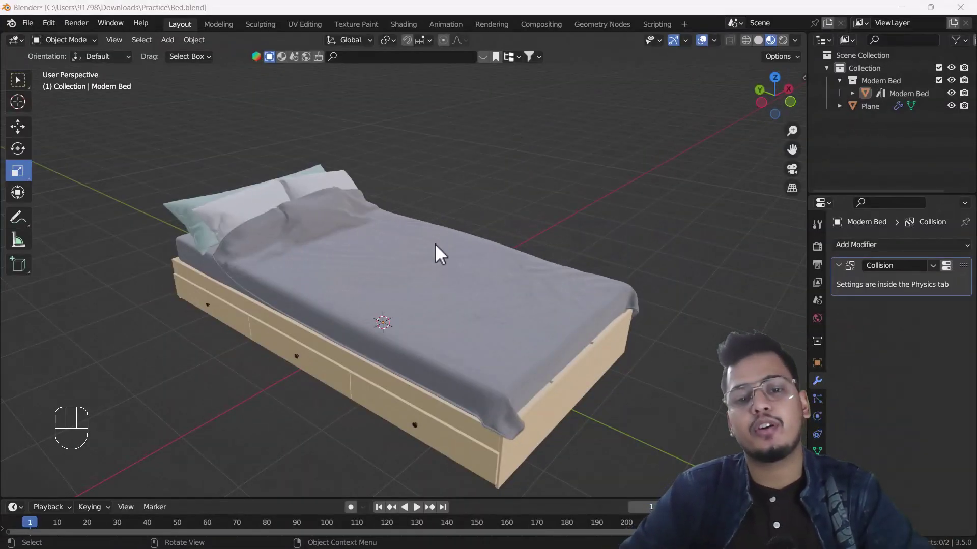
# Examine the draped blanket's thickness, fabric folds, edges and hanging corners around the bed.
pyautogui.click(376, 329)
pyautogui.moveTo(377, 329); pyautogui.dragTo(166, 293, button='middle')
pyautogui.scroll(6, 206, 291)
pyautogui.scroll(-4, 356, 304)
pyautogui.scroll(-3, 356, 305)
pyautogui.moveTo(497, 342); pyautogui.dragTo(477, 331, button='middle')
pyautogui.scroll(3, 350, 410)
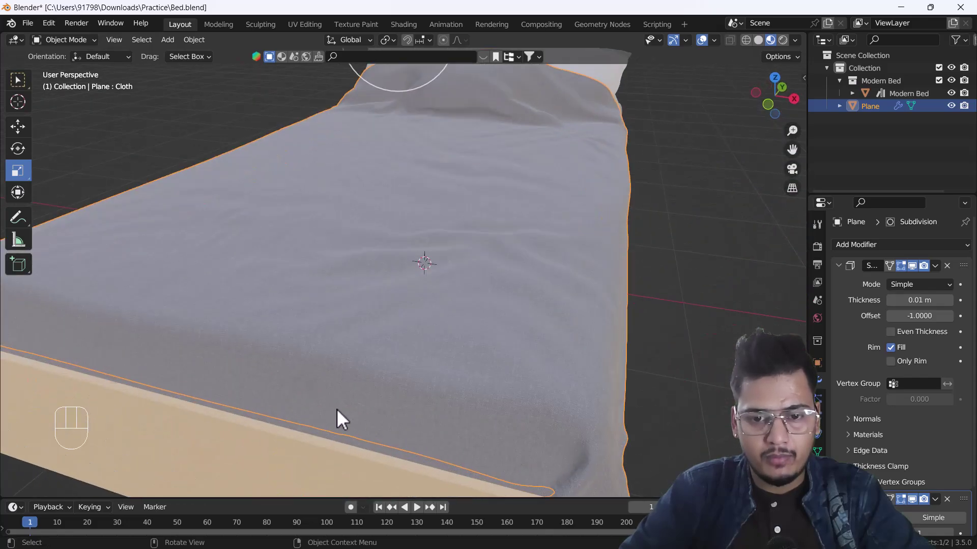
pyautogui.moveTo(305, 402); pyautogui.dragTo(381, 383, button='middle')
pyautogui.scroll(3, 587, 371)
pyautogui.moveTo(587, 370); pyautogui.dragTo(571, 363, button='middle')
pyautogui.scroll(-2, 342, 285)
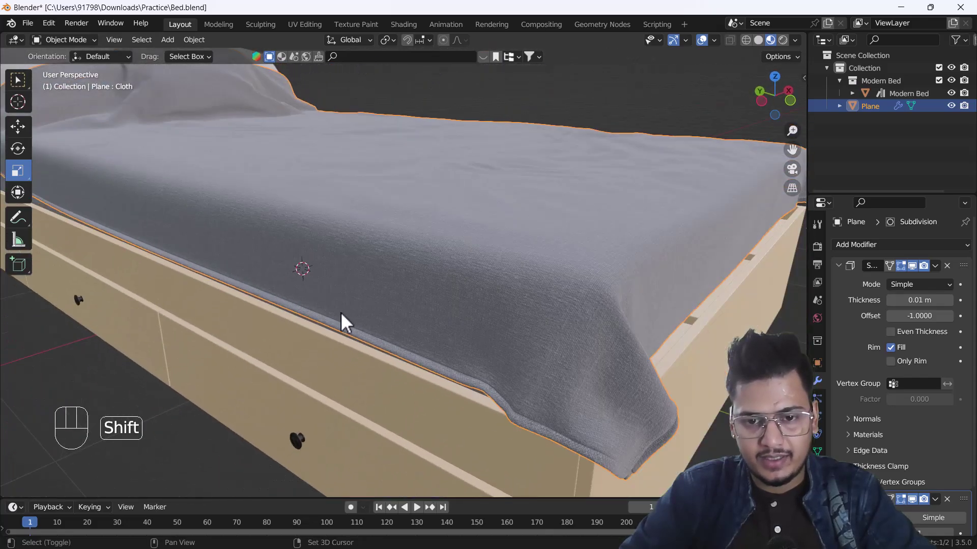
pyautogui.keyDown('shift'); pyautogui.moveTo(340, 312); pyautogui.dragTo(452, 348, button='middle'); pyautogui.keyUp('shift')
pyautogui.scroll(3, 87, 159)
pyautogui.keyDown('shift'); pyautogui.moveTo(356, 336); pyautogui.dragTo(506, 399, button='middle'); pyautogui.keyUp('shift')
pyautogui.scroll(-3, 319, 305)
pyautogui.moveTo(318, 305); pyautogui.dragTo(402, 313, button='middle')
pyautogui.scroll(4, 189, 323)
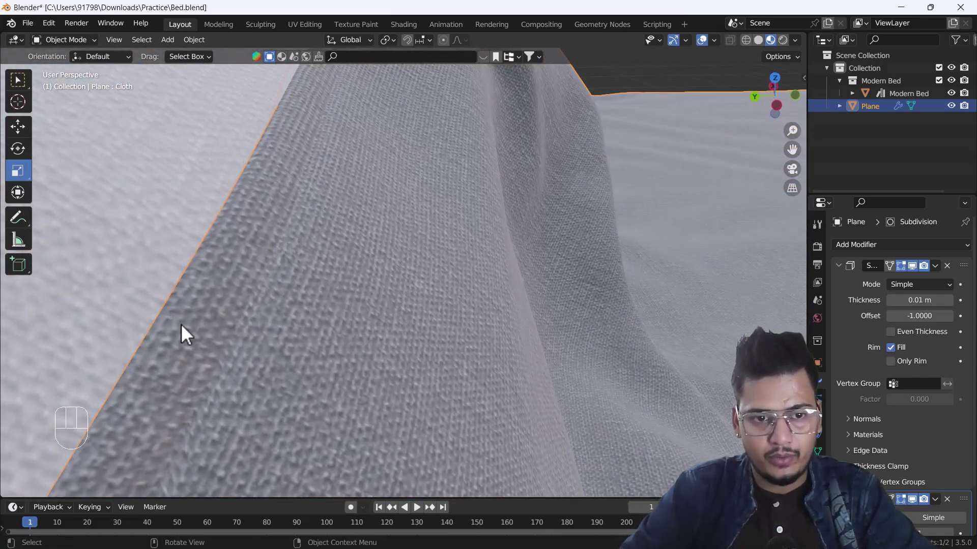
pyautogui.keyDown('shift'); pyautogui.moveTo(234, 226); pyautogui.dragTo(202, 163, button='middle'); pyautogui.keyUp('shift')
pyautogui.scroll(-3, 209, 317)
pyautogui.scroll(-3, 175, 327)
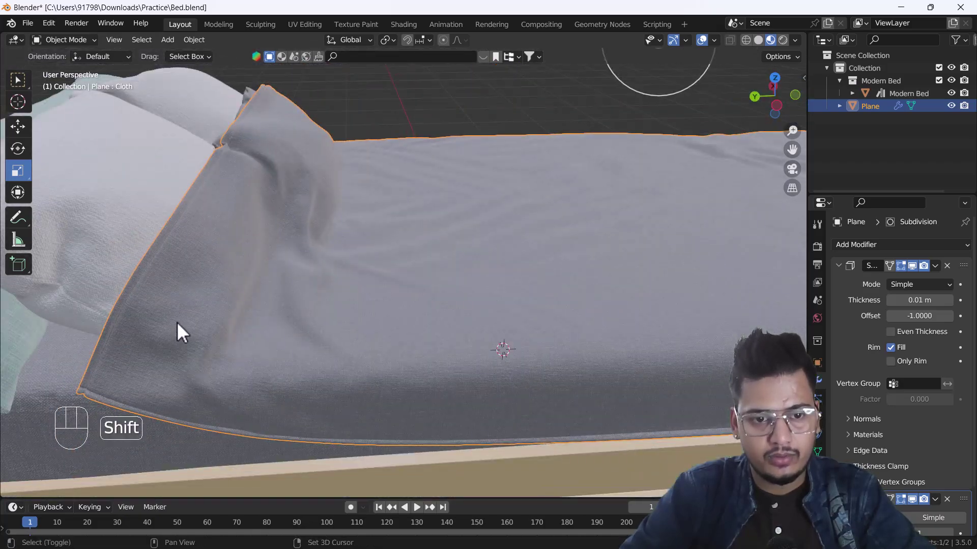
pyautogui.keyDown('shift'); pyautogui.moveTo(175, 327); pyautogui.dragTo(160, 209, button='middle'); pyautogui.keyUp('shift')
pyautogui.scroll(2, 134, 305)
pyautogui.scroll(-1, 237, 266)
pyautogui.scroll(-3, 237, 267)
pyautogui.keyDown('shift'); pyautogui.moveTo(326, 254); pyautogui.dragTo(331, 286, button='middle'); pyautogui.keyUp('shift')
pyautogui.moveTo(407, 270); pyautogui.dragTo(305, 308, button='middle')
pyautogui.keyDown('shift'); pyautogui.moveTo(410, 289); pyautogui.dragTo(179, 356, button='middle'); pyautogui.keyUp('shift')
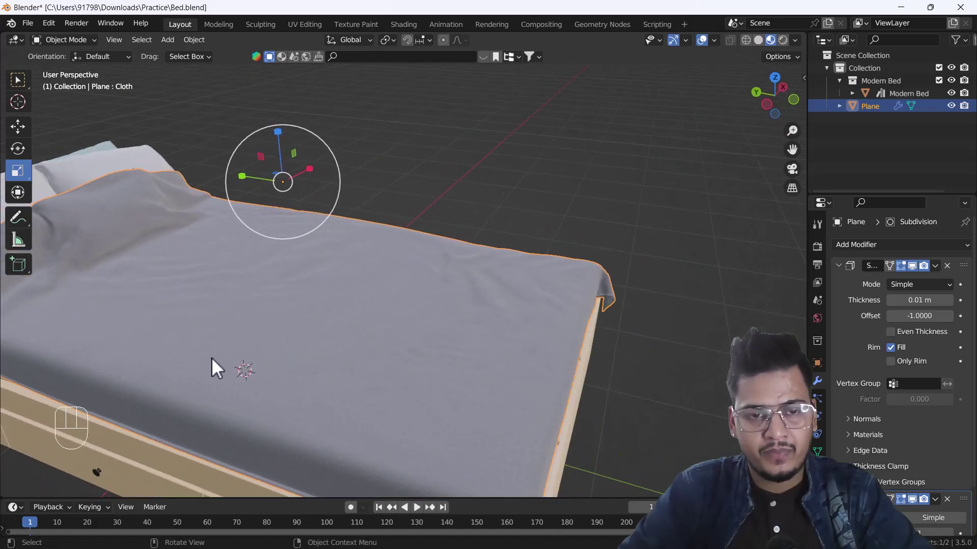
pyautogui.keyDown('shift'); pyautogui.moveTo(244, 281); pyautogui.dragTo(298, 273, button='middle'); pyautogui.keyUp('shift')
pyautogui.moveTo(298, 273); pyautogui.dragTo(316, 297, button='middle')
pyautogui.moveTo(524, 233); pyautogui.dragTo(493, 274, button='middle')
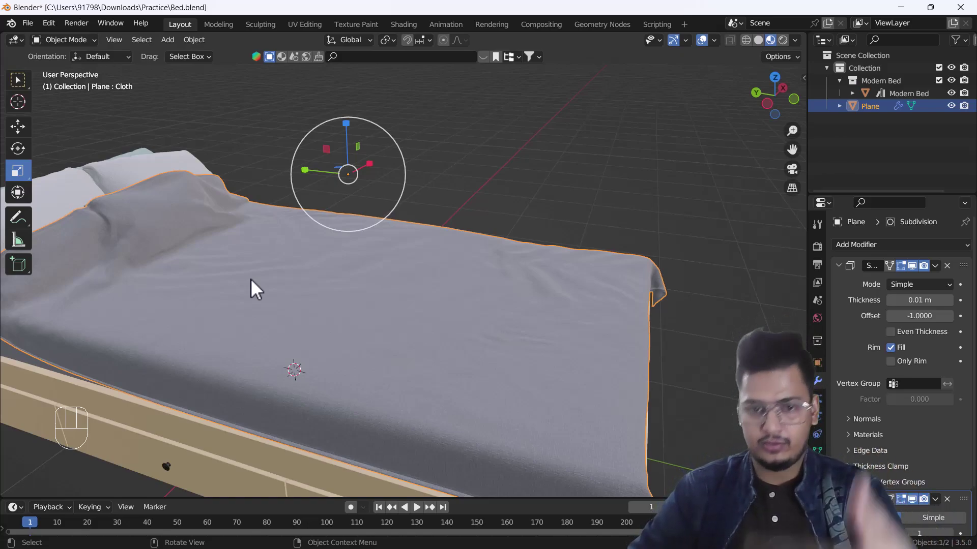
# Delete the existing blanket from the bed.
pyautogui.scroll(-4, 252, 283)
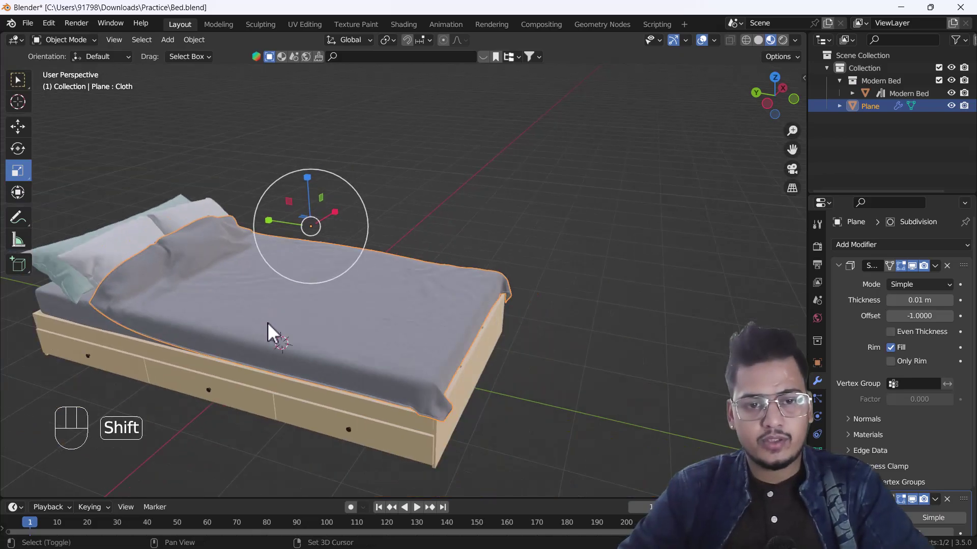
pyautogui.keyDown('shift'); pyautogui.moveTo(268, 322); pyautogui.dragTo(304, 325, button='middle'); pyautogui.keyUp('shift')
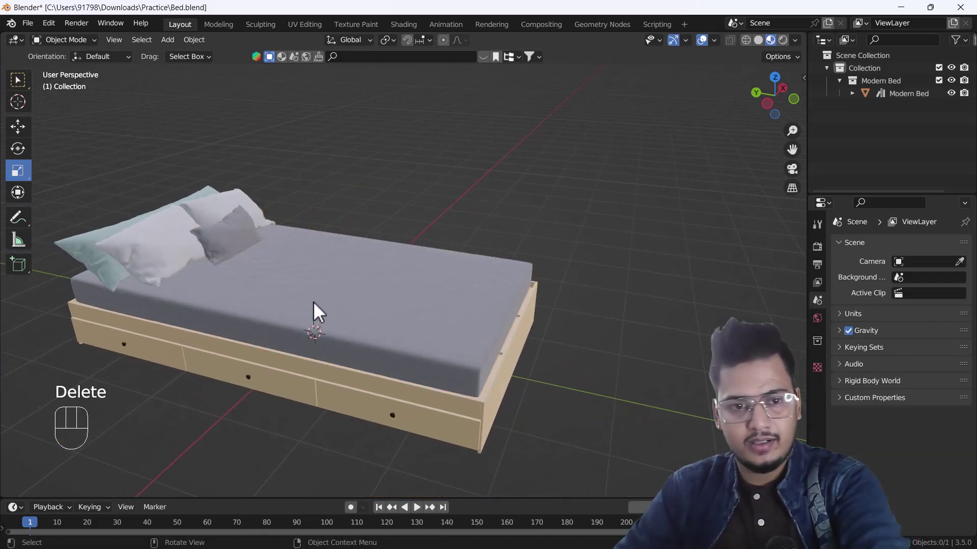
pyautogui.press('Delete')
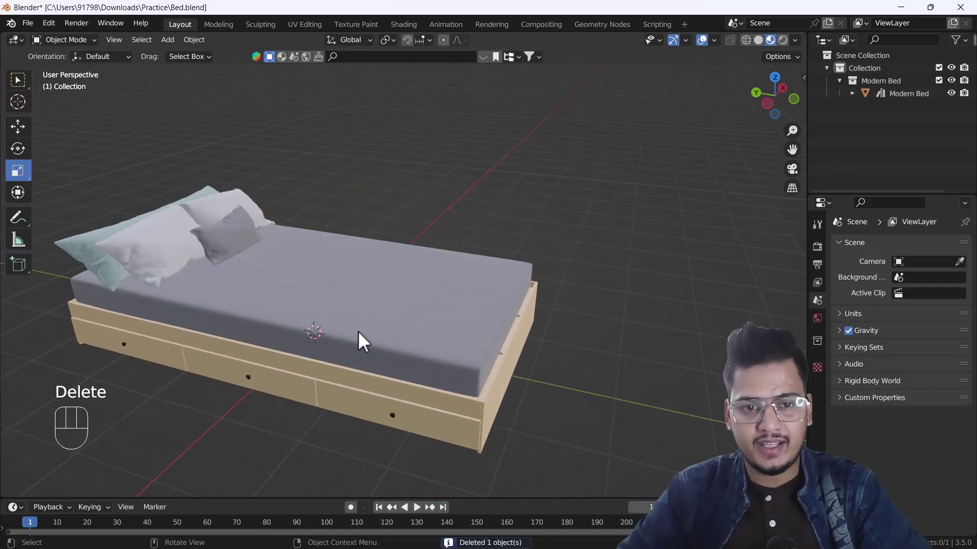
# Add a plane mesh and raise it about 2.4 m along Z above the bed.
pyautogui.keyDown('shift'); pyautogui.moveTo(325, 336); pyautogui.dragTo(351, 333, button='middle'); pyautogui.keyUp('shift')
pyautogui.hotkey('shift', 'a')
pyautogui.moveTo(299, 281)
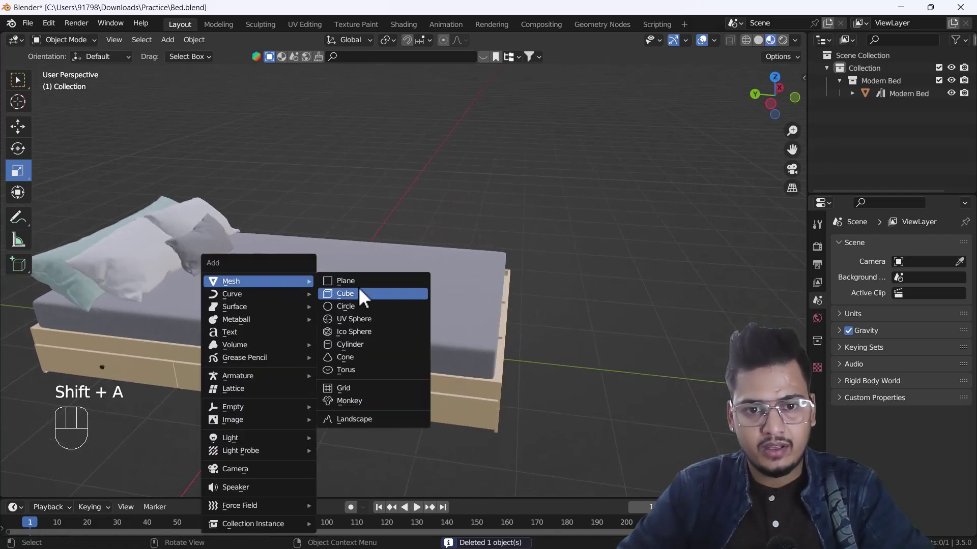
pyautogui.click(363, 280)
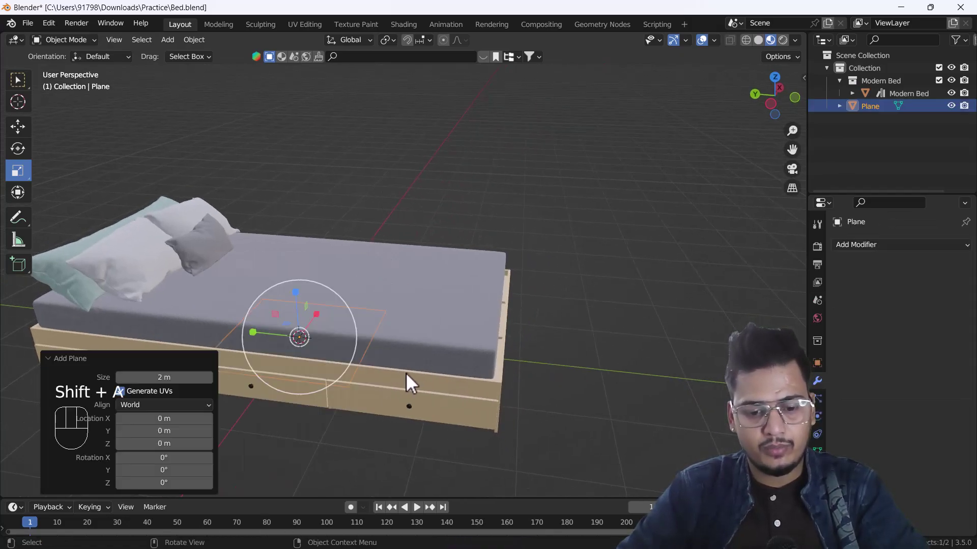
pyautogui.press('g')
pyautogui.press('z')
pyautogui.click(413, 200)
# In top view, stretch the plane along Y, shift it about -0.34 m in Y, and scale it about 1.74 along X over the mattress.
pyautogui.press('`')
pyautogui.click(453, 157)
pyautogui.hotkey('shift', 'c')
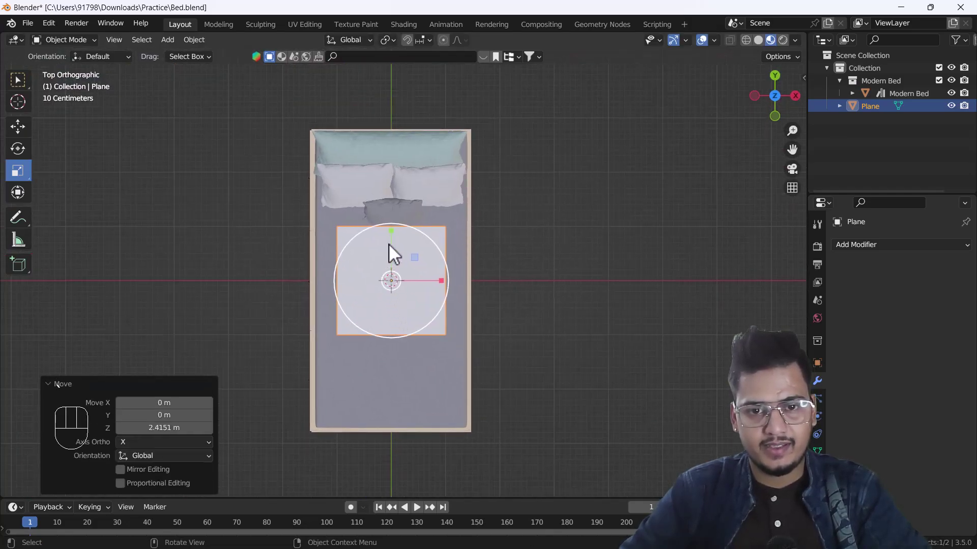
pyautogui.moveTo(390, 233); pyautogui.dragTo(389, 182)
pyautogui.moveTo(391, 231)
pyautogui.mouseDown()
pyautogui.moveTo(393, 213)
pyautogui.moveTo(390, 246)
pyautogui.mouseUp()
pyautogui.press('w')
pyautogui.click(18, 171)
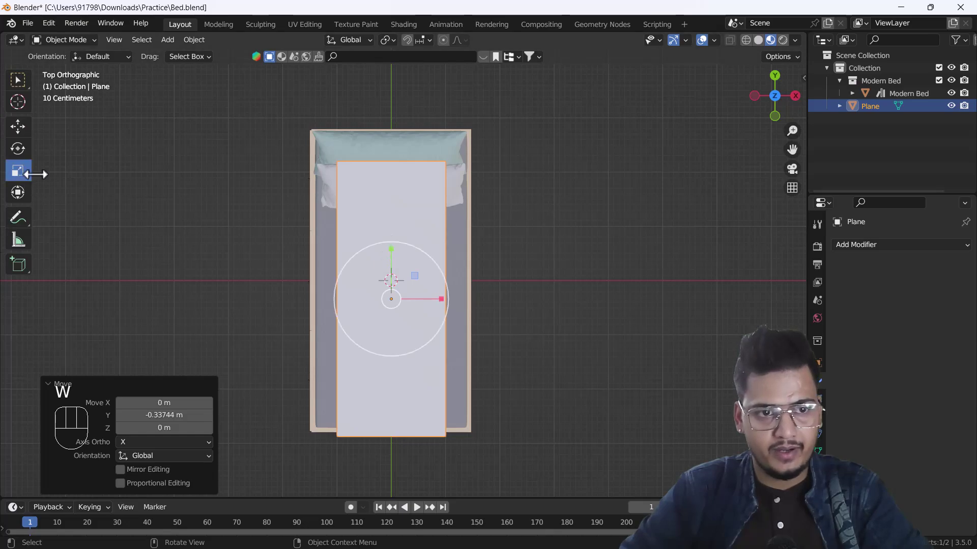
pyautogui.moveTo(439, 300); pyautogui.dragTo(477, 298)
# Apply the plane's scale.
pyautogui.moveTo(476, 298); pyautogui.dragTo(508, 240, button='middle')
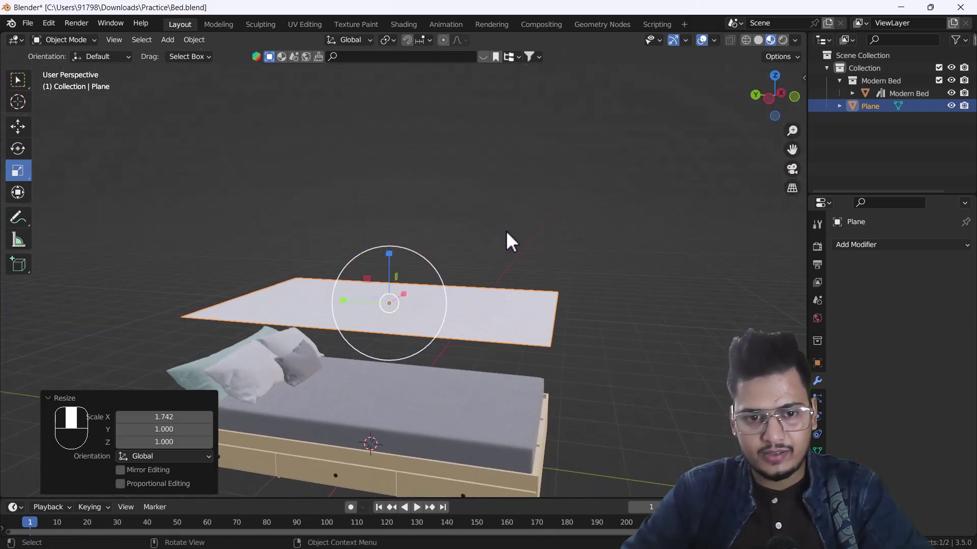
pyautogui.moveTo(407, 388); pyautogui.dragTo(331, 377, button='middle')
pyautogui.hotkey('ctrl', 'a')
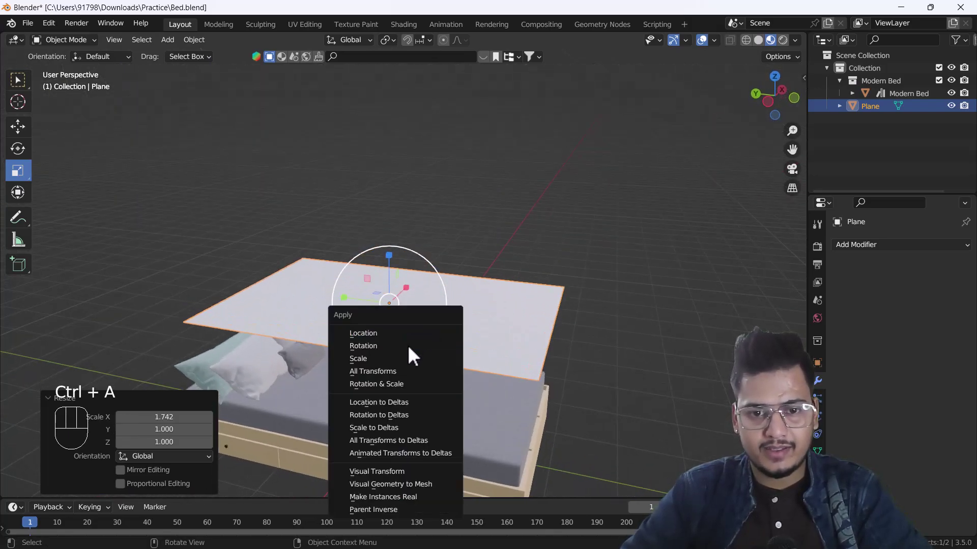
pyautogui.click(391, 360)
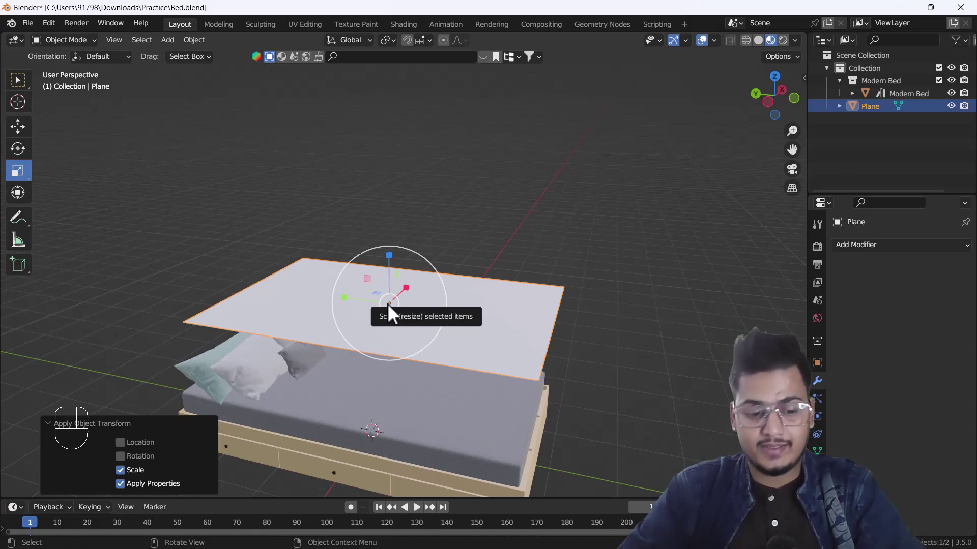
# Subdivide the plane with 50 cuts and return to Object Mode.
pyautogui.keyDown('shift'); pyautogui.moveTo(380, 345); pyautogui.dragTo(398, 366, button='middle'); pyautogui.keyUp('shift')
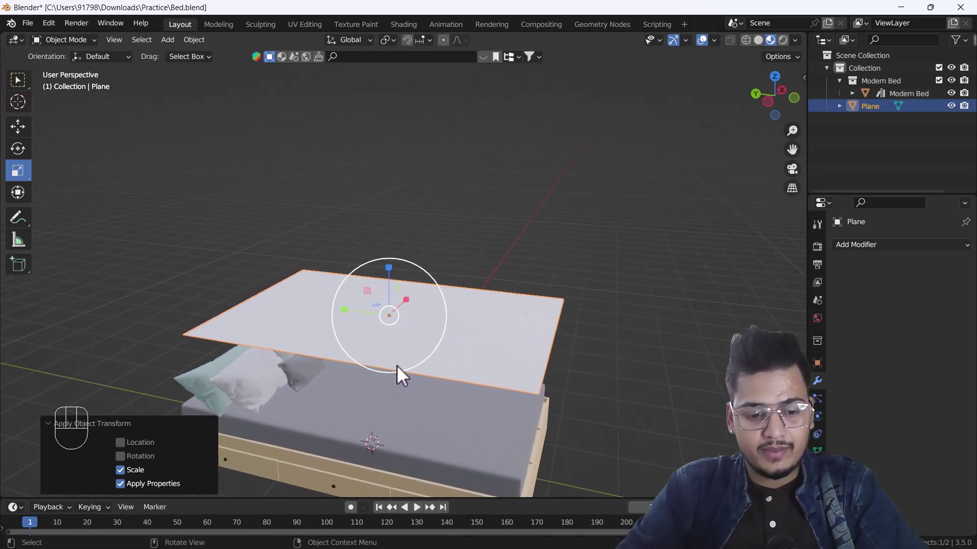
pyautogui.press('Tab')
pyautogui.rightClick(395, 334)
pyautogui.click(378, 167)
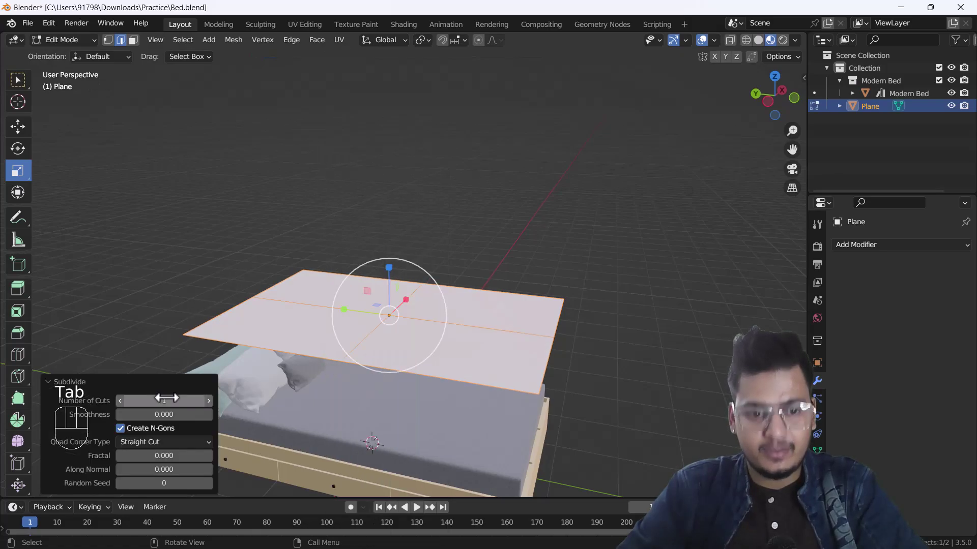
pyautogui.click(164, 401)
pyautogui.write('50')
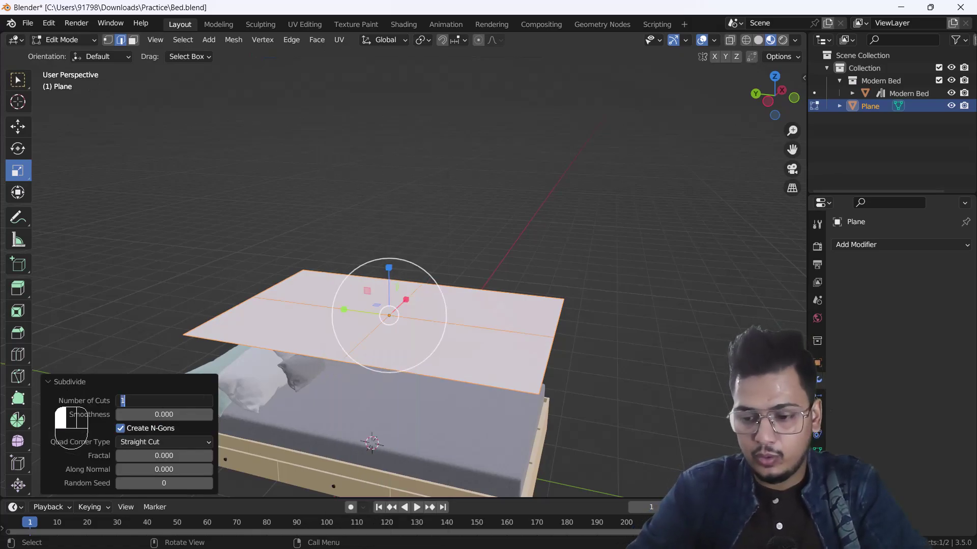
pyautogui.press('Return')
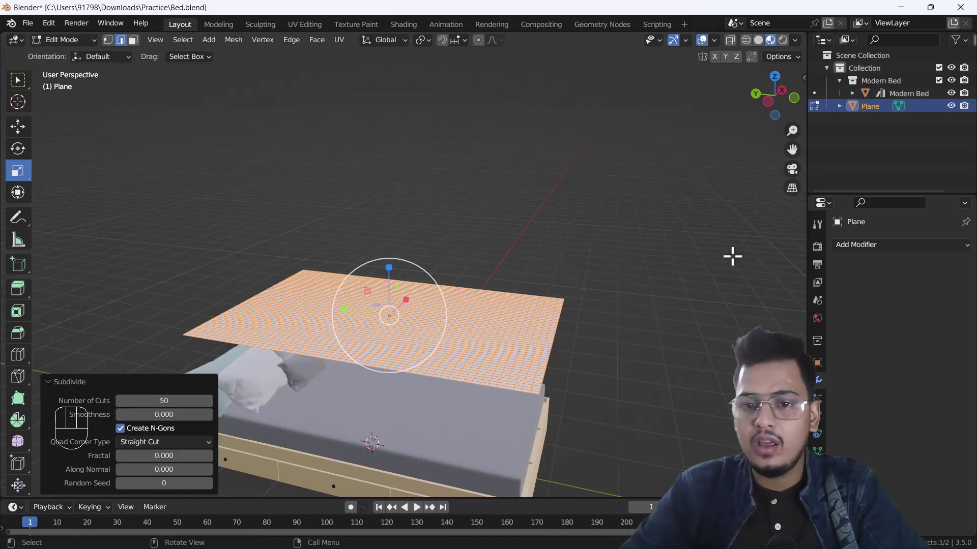
pyautogui.click(643, 314)
pyautogui.press('Tab')
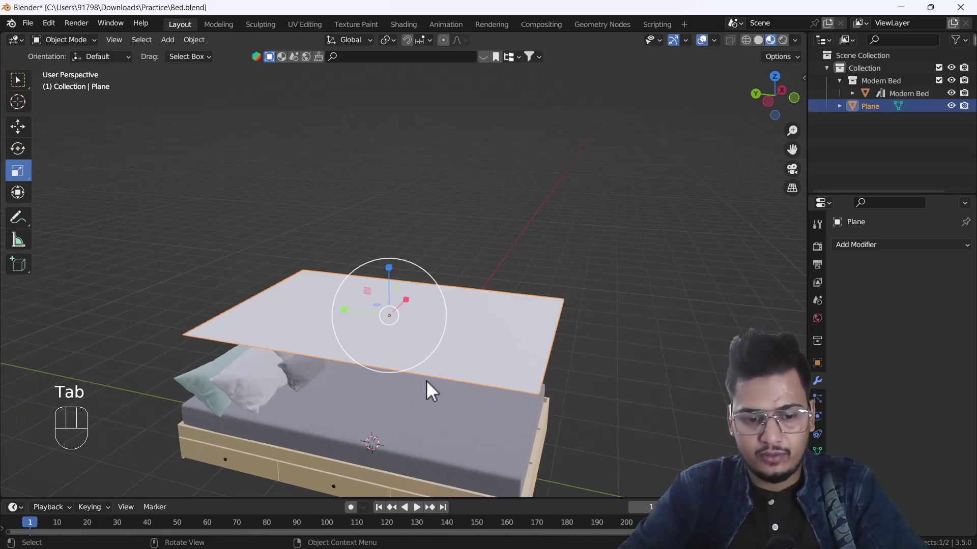
# Add Cloth physics to the plane and load the Silk preset.
pyautogui.keyDown('shift'); pyautogui.moveTo(432, 409); pyautogui.dragTo(410, 381, button='middle'); pyautogui.keyUp('shift')
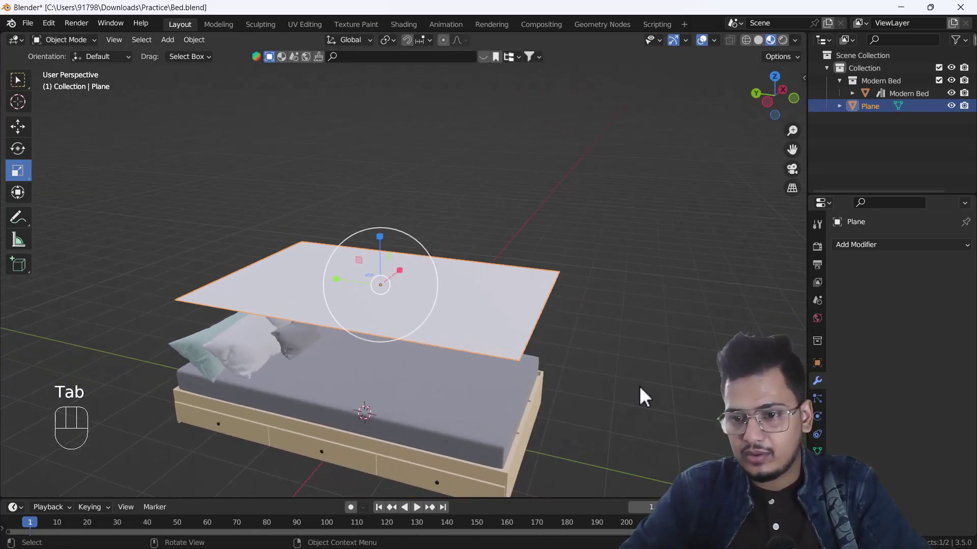
pyautogui.click(818, 431)
pyautogui.click(818, 417)
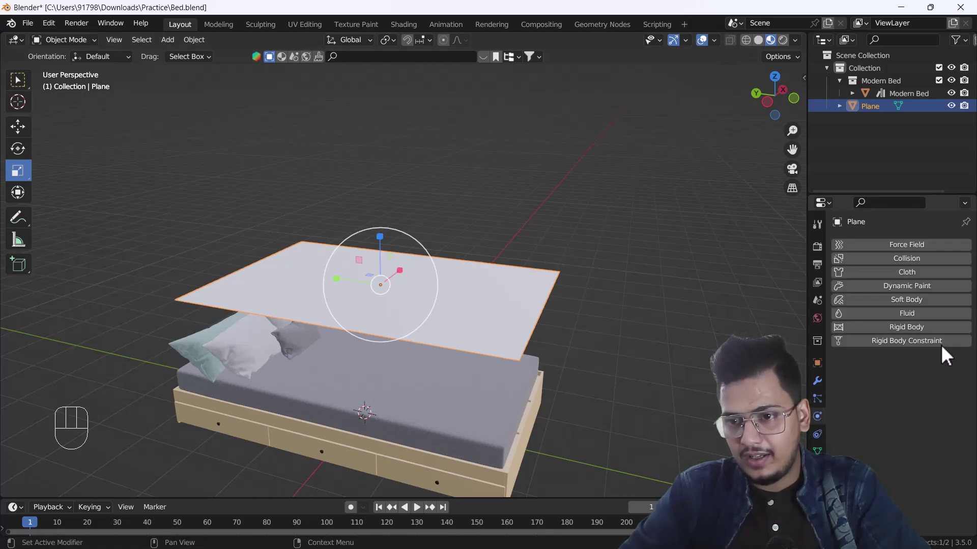
pyautogui.click(914, 271)
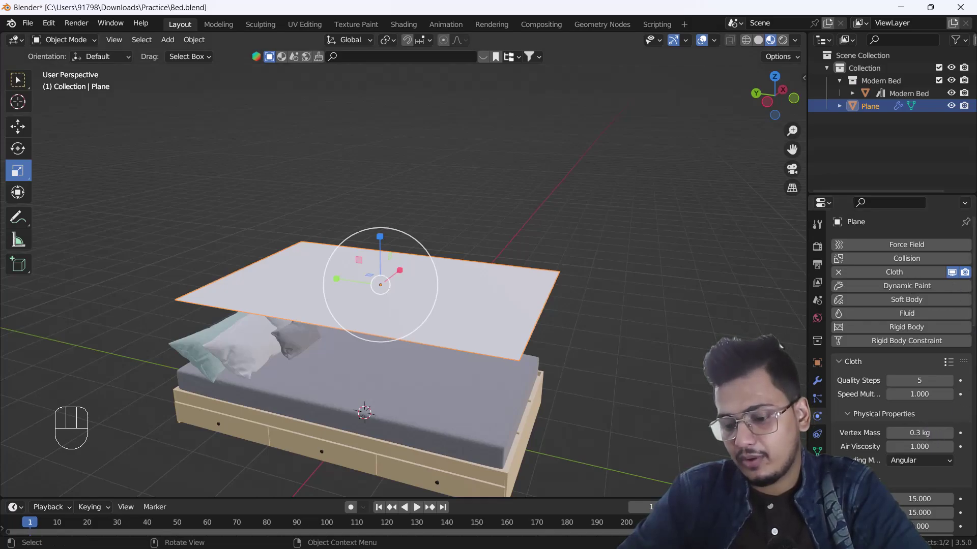
pyautogui.click(948, 362)
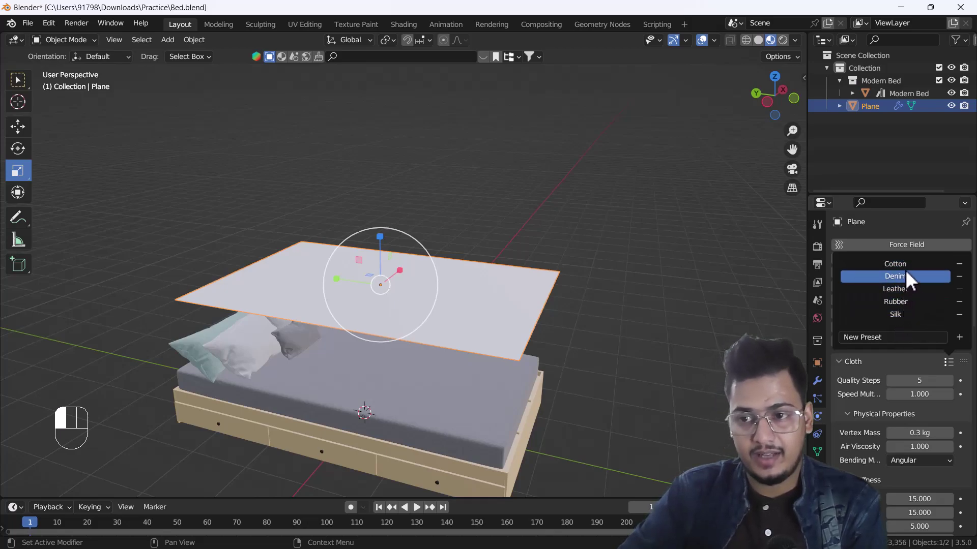
pyautogui.click(901, 313)
# Enable self collisions for the plane's cloth and keep object collisions switched on.
pyautogui.scroll(-5, 865, 443)
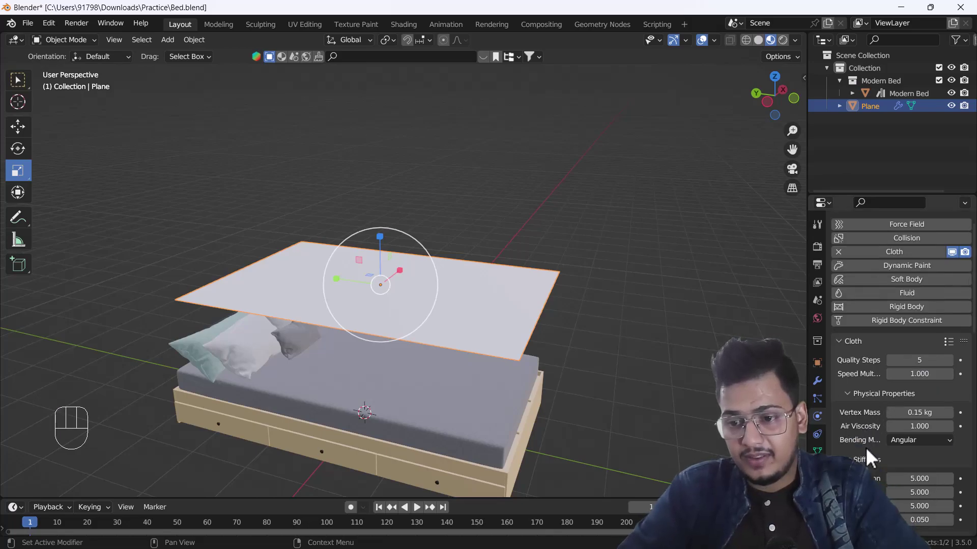
pyautogui.scroll(-10, 869, 434)
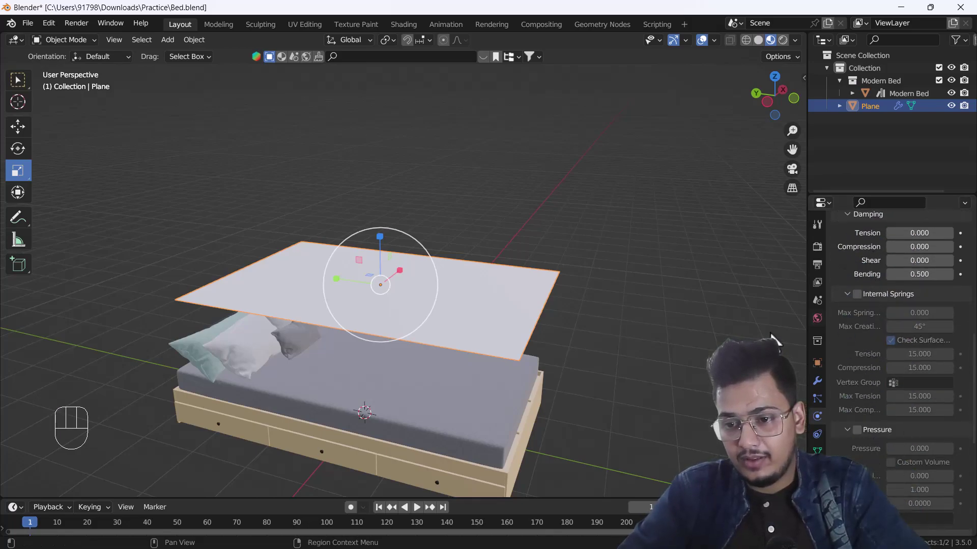
pyautogui.scroll(-8, 880, 453)
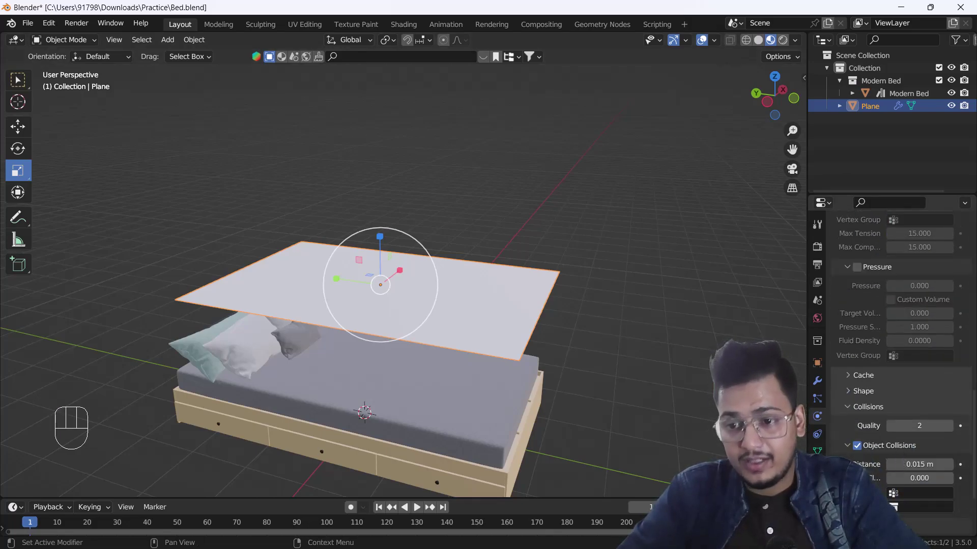
pyautogui.click(856, 445)
pyautogui.click(857, 445)
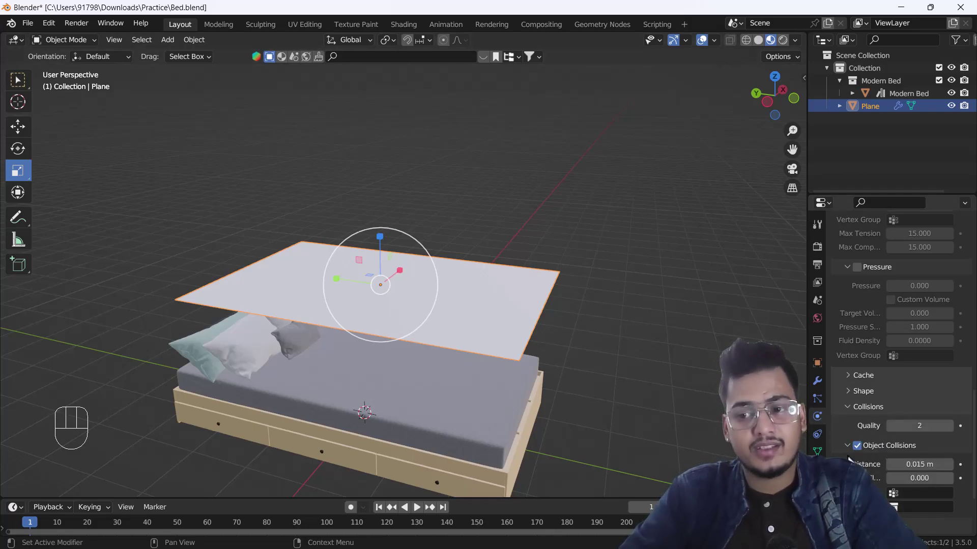
pyautogui.scroll(-3, 867, 460)
pyautogui.scroll(-2, 868, 461)
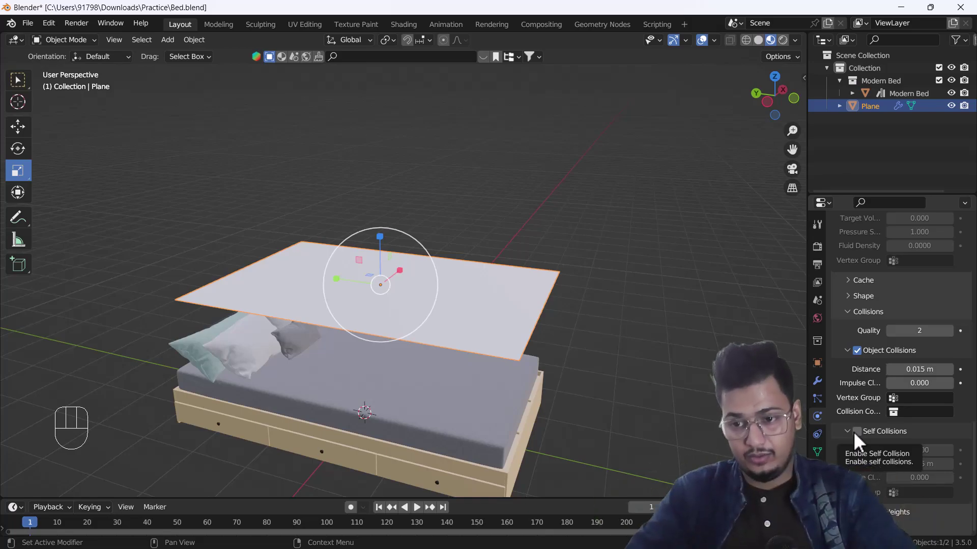
pyautogui.click(855, 431)
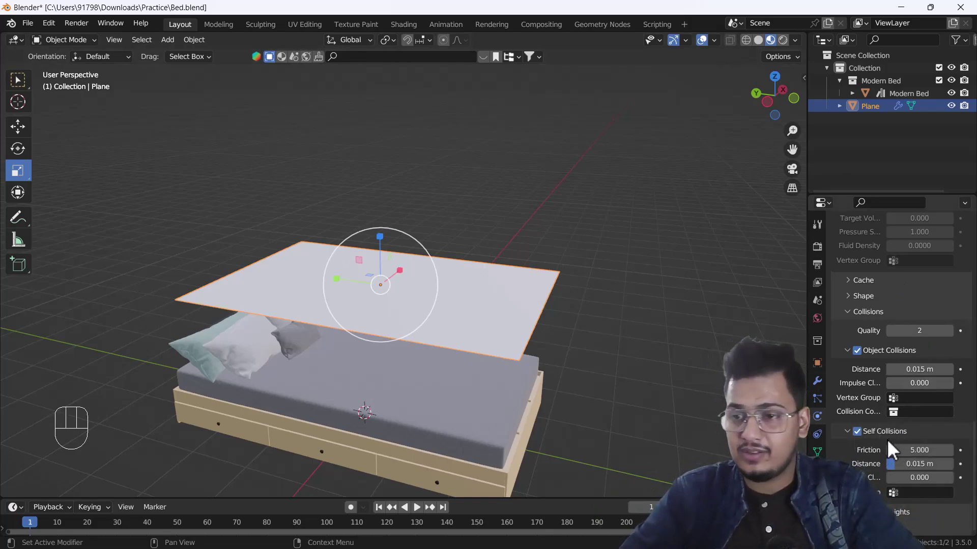
# Select the bed model and toggle its Collision physics off and back on.
pyautogui.scroll(8, 888, 435)
pyautogui.scroll(8, 887, 432)
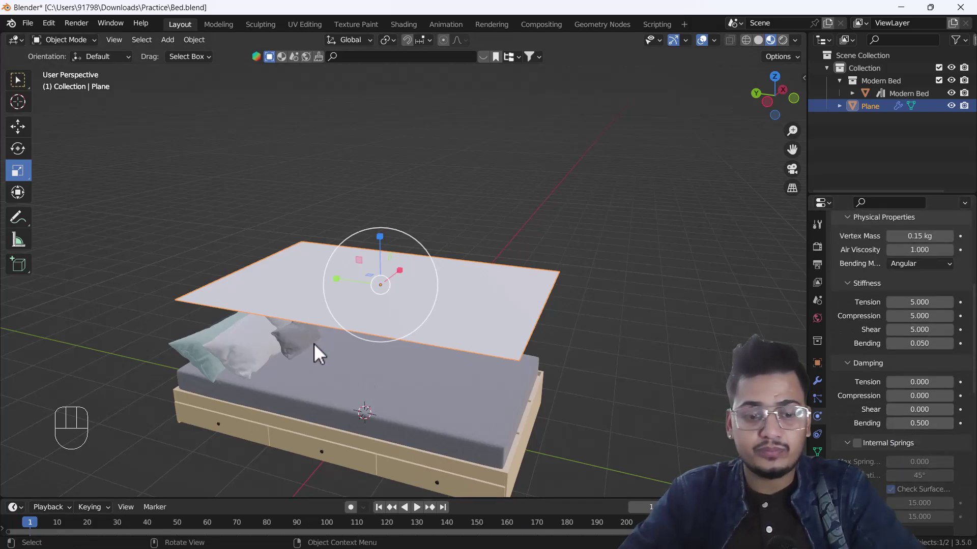
pyautogui.scroll(3, 307, 351)
pyautogui.scroll(-3, 307, 359)
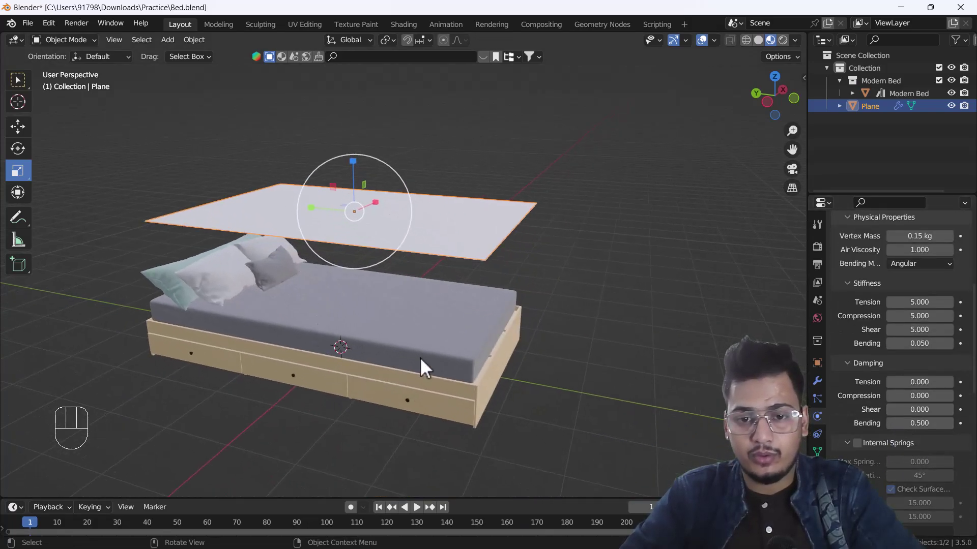
pyautogui.click(410, 358)
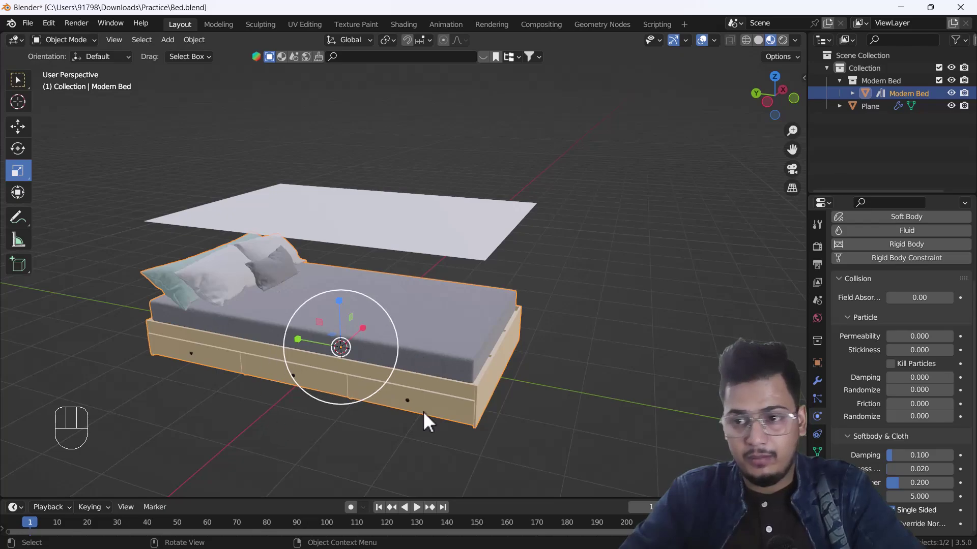
pyautogui.scroll(4, 904, 303)
pyautogui.click(905, 257)
pyautogui.click(905, 258)
pyautogui.scroll(-4, 865, 394)
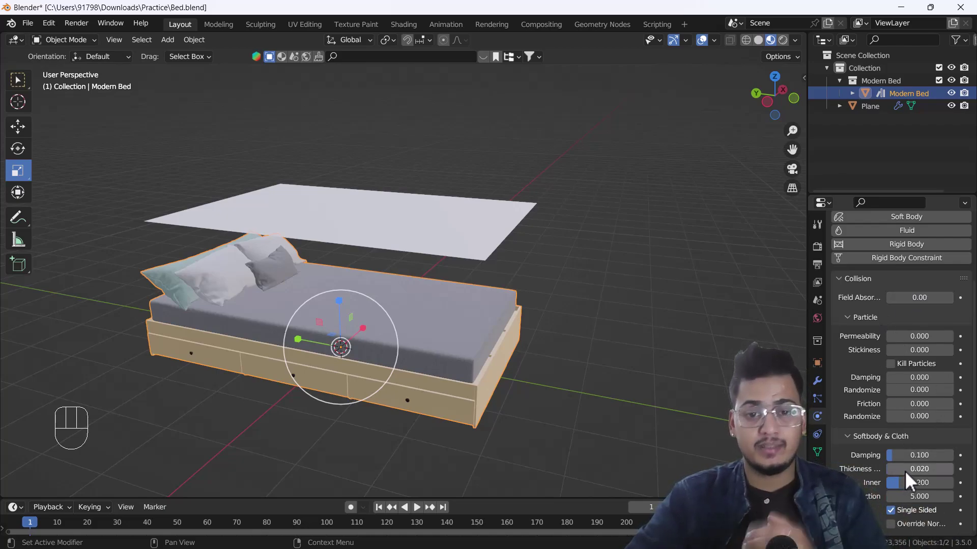
# Switch the viewport to Solid shading with the bed and the plane in view.
pyautogui.keyDown('shift'); pyautogui.moveTo(279, 363); pyautogui.dragTo(282, 378, button='middle'); pyautogui.keyUp('shift')
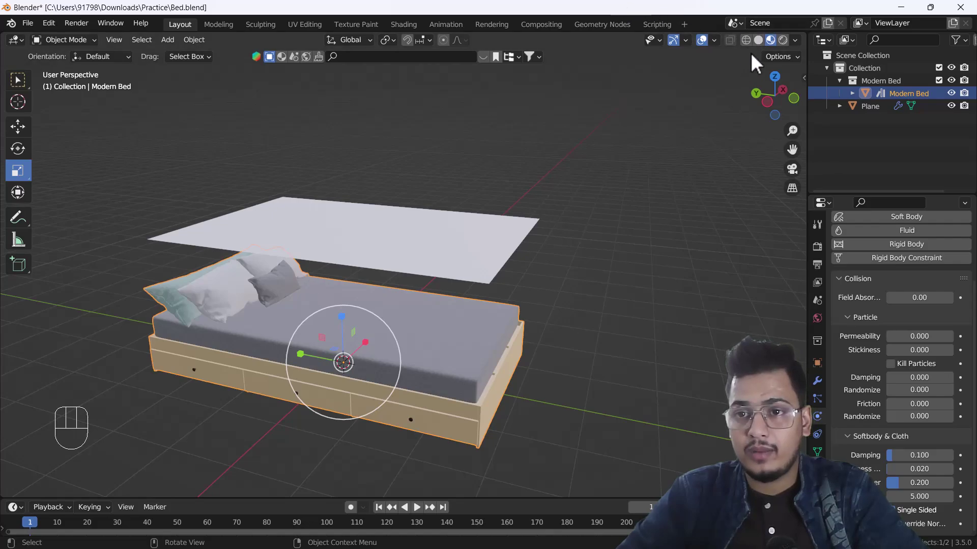
pyautogui.click(758, 40)
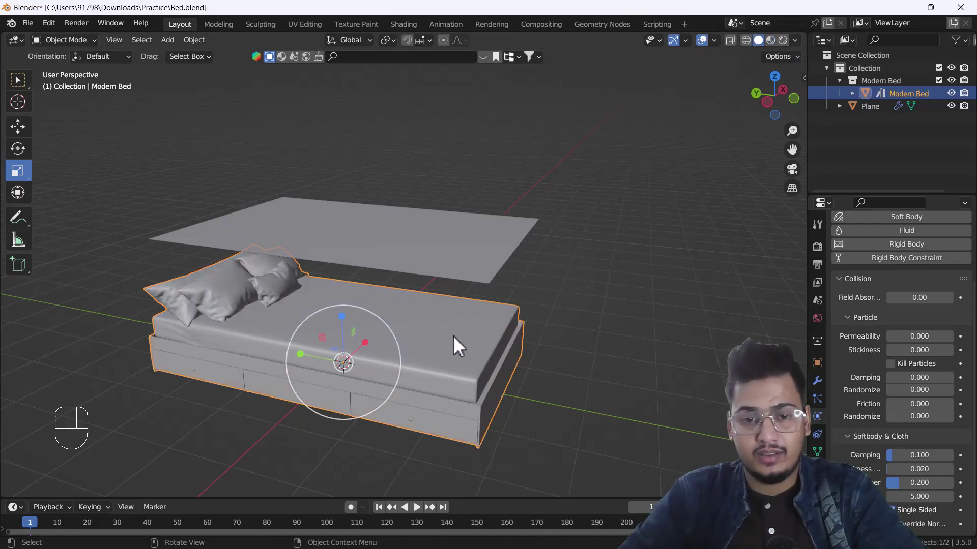
pyautogui.scroll(-2, 453, 336)
pyautogui.keyDown('shift'); pyautogui.moveTo(446, 328); pyautogui.dragTo(430, 330, button='middle'); pyautogui.keyUp('shift')
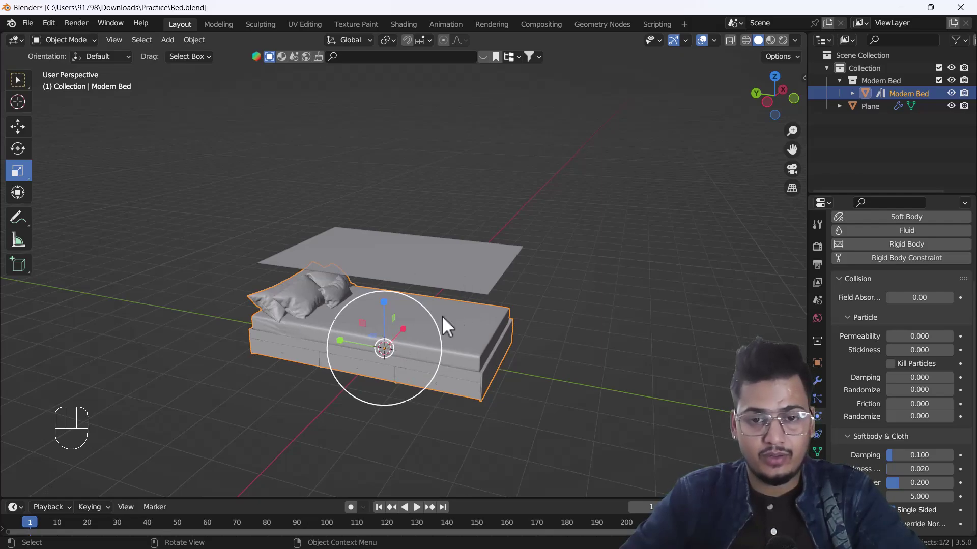
# Play the cloth simulation to about frame 44, stop it and return to the first frame.
pyautogui.click(454, 197)
pyautogui.press('space')
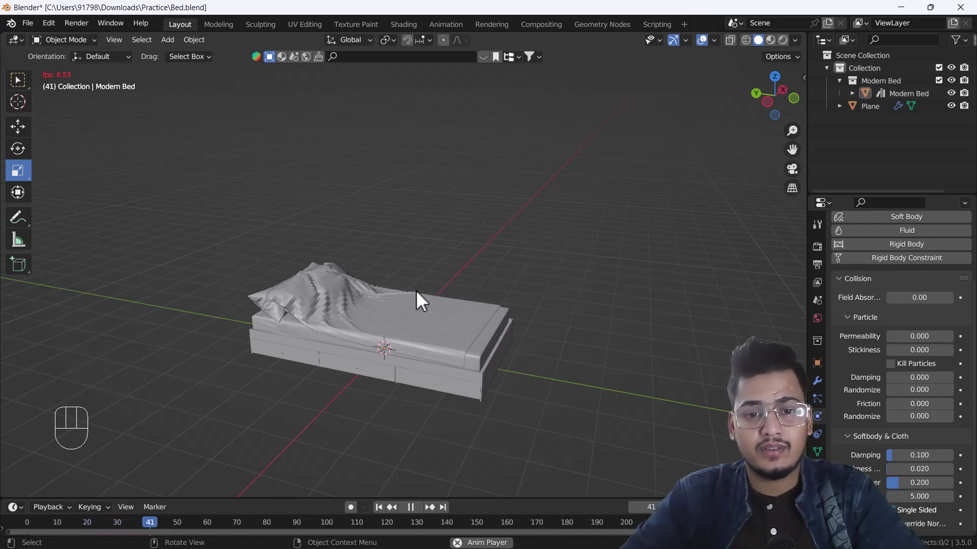
pyautogui.press('space')
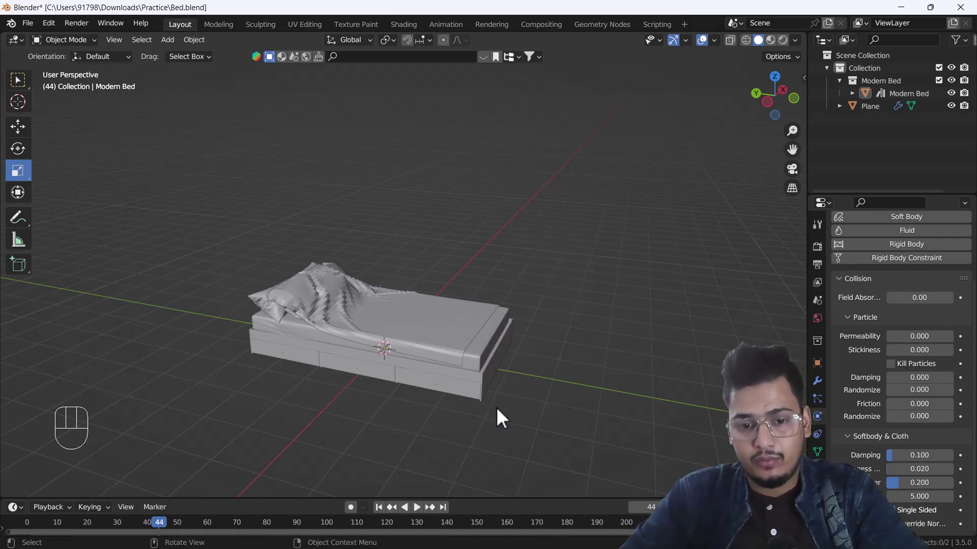
pyautogui.click(379, 508)
# Lengthen the plane slightly along Y, using the top view with X-ray on, and apply its scale.
pyautogui.click(462, 279)
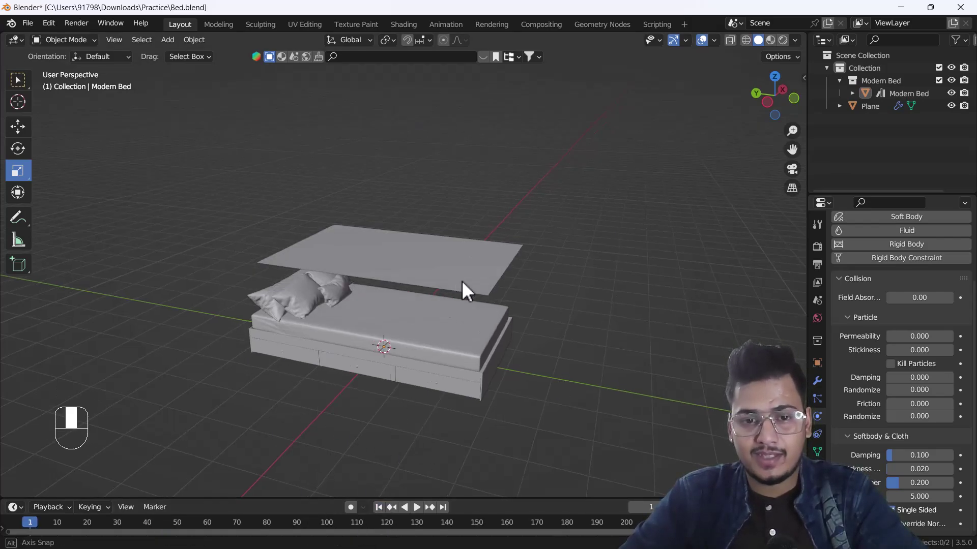
pyautogui.press('`')
pyautogui.click(469, 99)
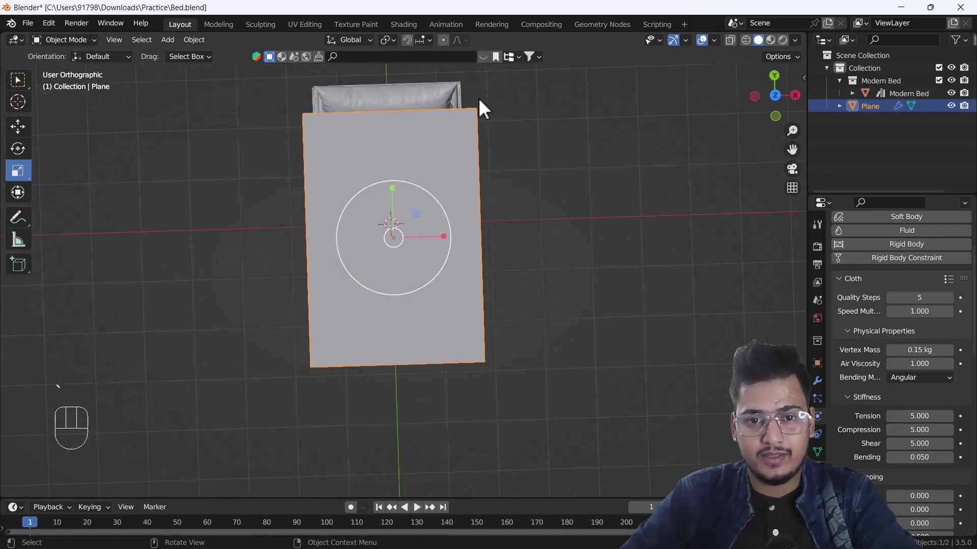
pyautogui.click(732, 38)
pyautogui.moveTo(402, 231); pyautogui.dragTo(401, 226)
pyautogui.moveTo(382, 312); pyautogui.dragTo(414, 277, button='middle')
pyautogui.hotkey('ctrl', 'a')
pyautogui.click(425, 315)
pyautogui.moveTo(396, 332); pyautogui.dragTo(395, 376, button='middle')
pyautogui.scroll(4, 395, 376)
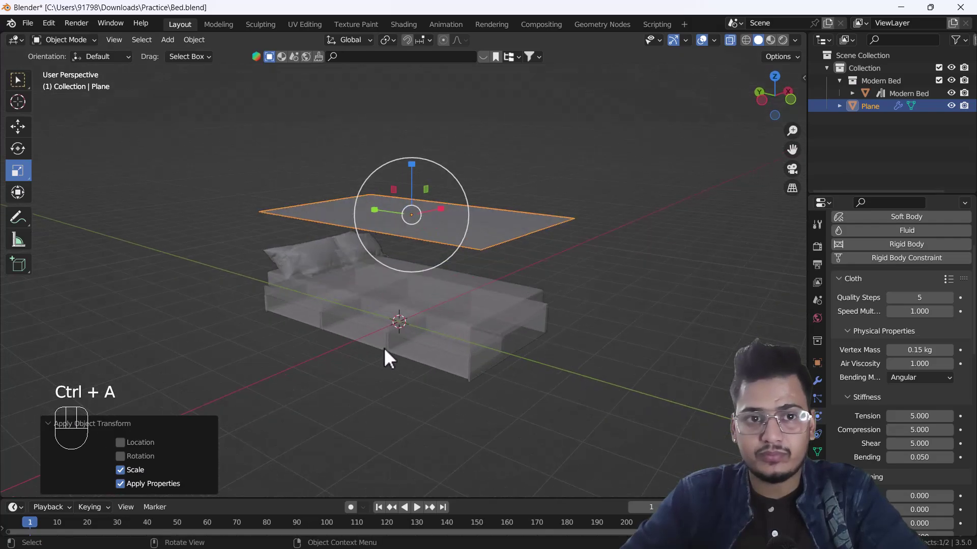
pyautogui.click(731, 40)
# Run the simulation with the resized plane to about frame 48, then rewind to frame 1.
pyautogui.press('space')
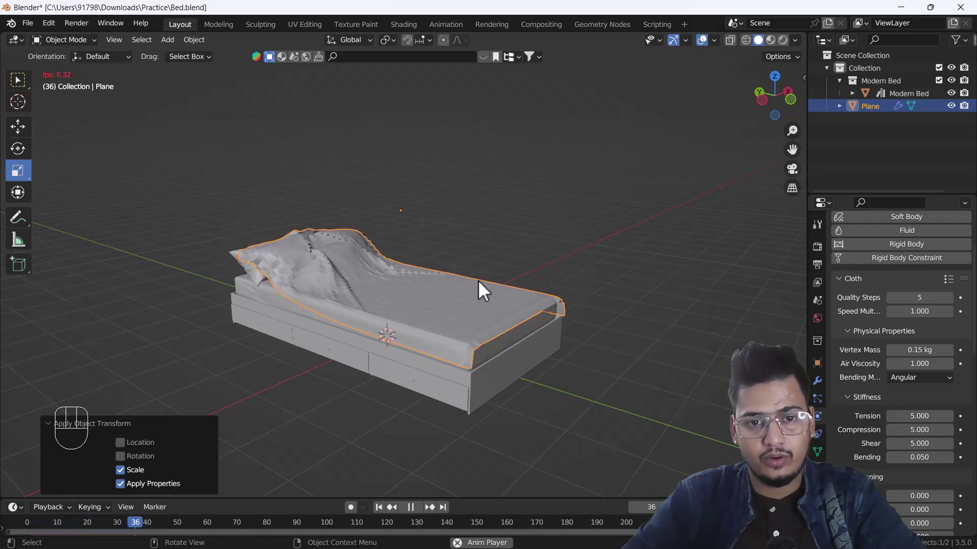
pyautogui.press('space')
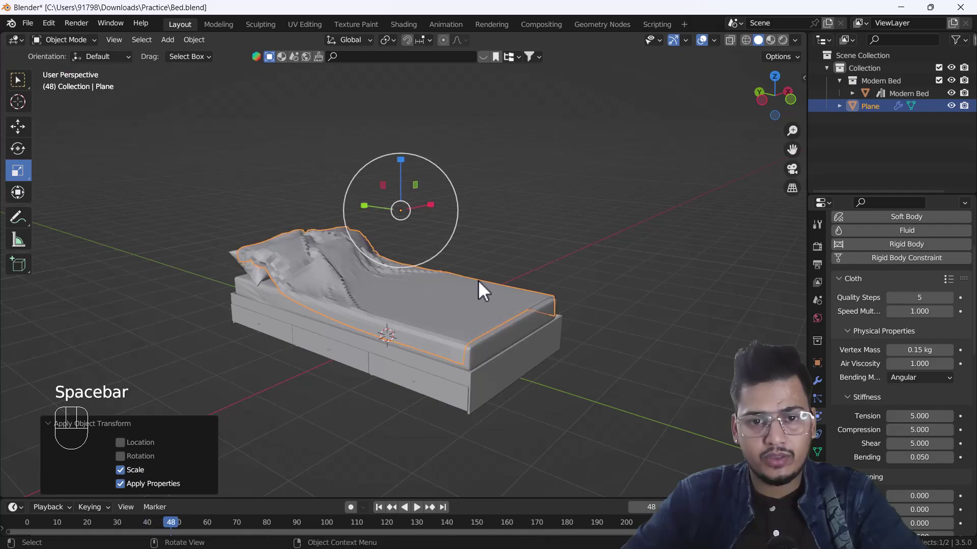
pyautogui.click(378, 508)
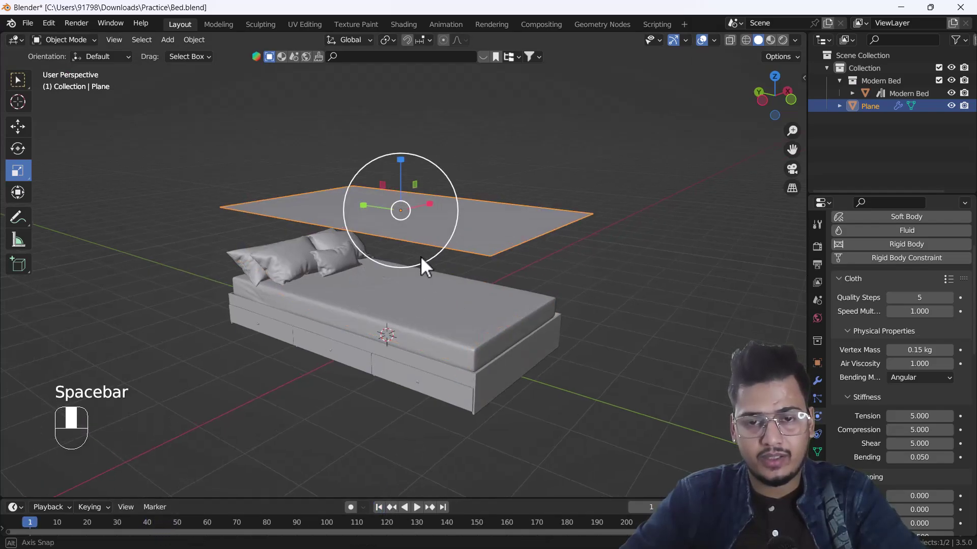
# Scale the plane to 0.92 along Y and show it in top view with X-ray on.
pyautogui.moveTo(419, 255); pyautogui.dragTo(447, 277, button='middle')
pyautogui.moveTo(357, 206); pyautogui.dragTo(359, 205)
pyautogui.press('`')
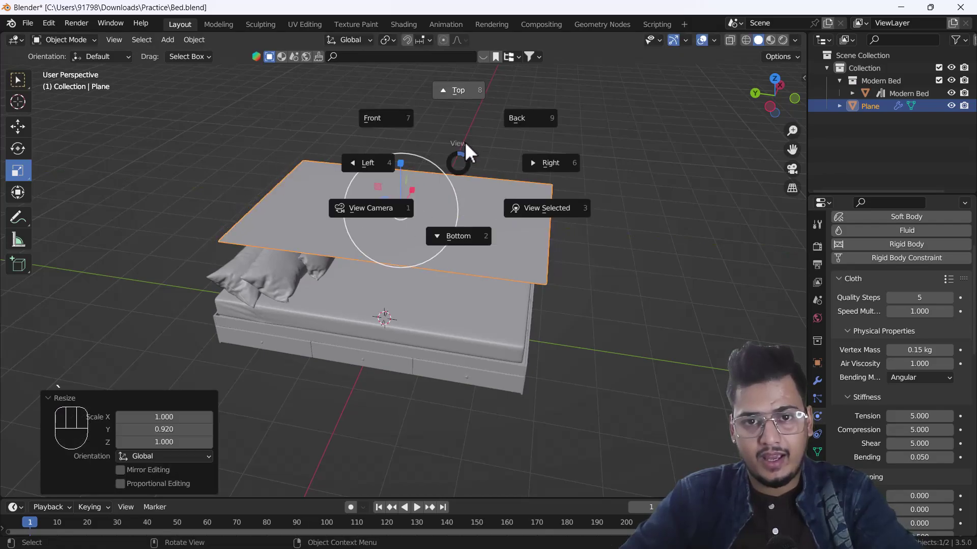
pyautogui.click(479, 89)
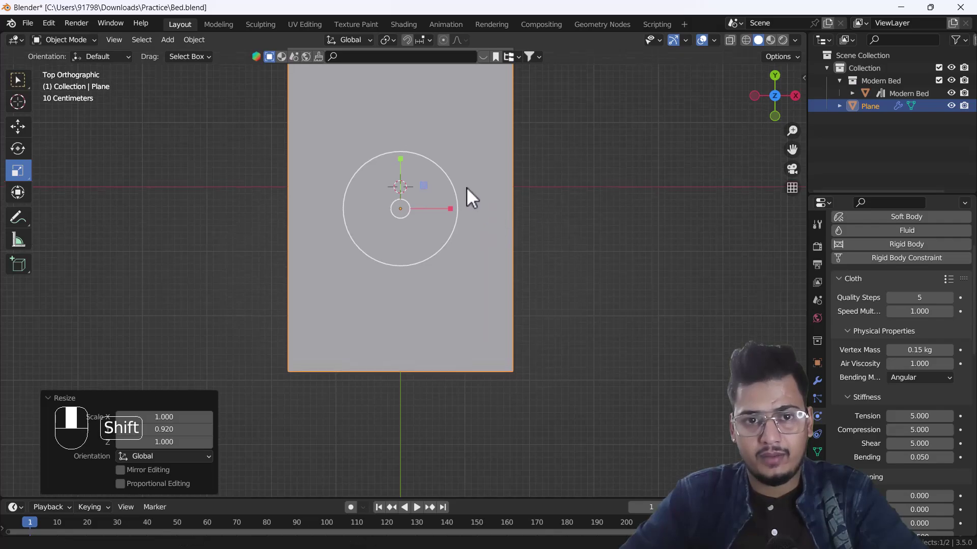
pyautogui.keyDown('shift'); pyautogui.moveTo(466, 183); pyautogui.dragTo(484, 272, button='middle'); pyautogui.keyUp('shift')
pyautogui.click(730, 40)
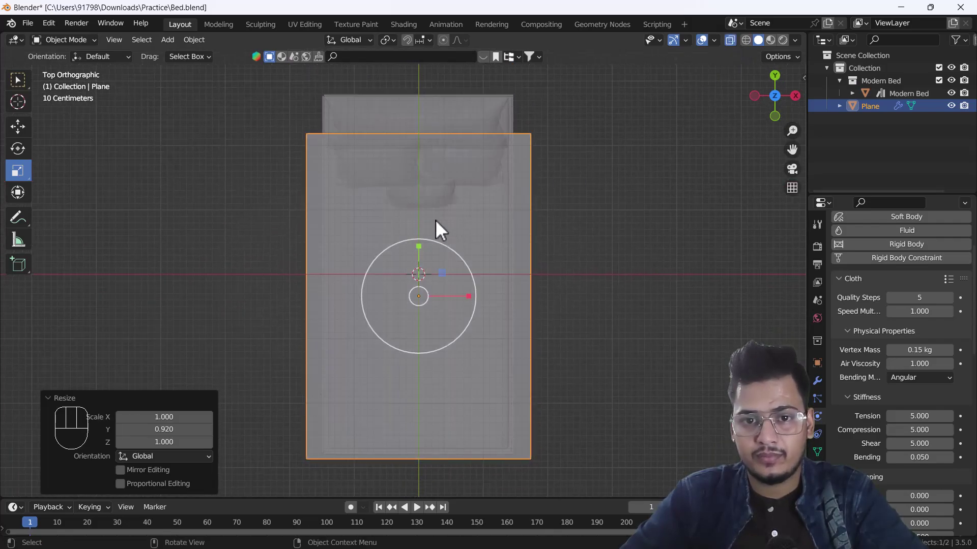
# Move the plane along Y toward the foot of the bed, shorten it slightly and apply its scale.
pyautogui.press('w')
pyautogui.moveTo(422, 246); pyautogui.dragTo(418, 272)
pyautogui.click(24, 170)
pyautogui.hotkey('ctrl', 'a')
pyautogui.click(389, 324)
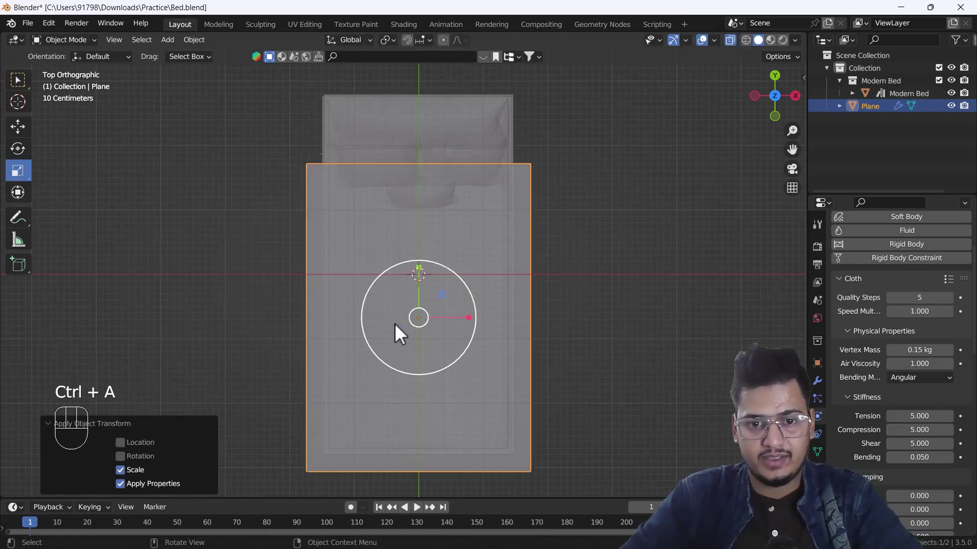
pyautogui.click(731, 39)
# Play the cloth simulation until the plane drapes over the bed and stop it at frame 62.
pyautogui.moveTo(507, 263); pyautogui.dragTo(455, 284, button='middle')
pyautogui.keyDown('shift'); pyautogui.moveTo(411, 340); pyautogui.dragTo(431, 239, button='middle'); pyautogui.keyUp('shift')
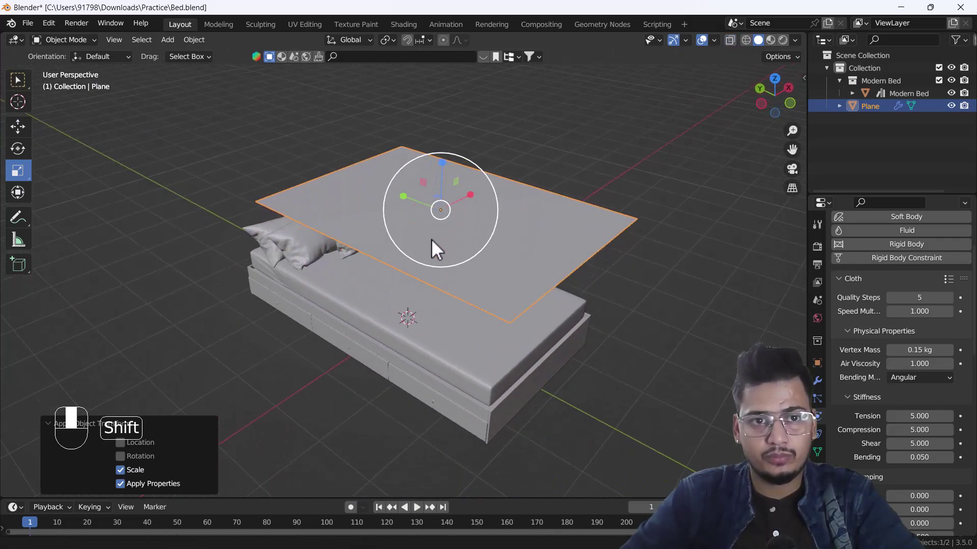
pyautogui.scroll(1, 437, 304)
pyautogui.keyDown('shift'); pyautogui.moveTo(439, 310); pyautogui.dragTo(450, 328, button='middle'); pyautogui.keyUp('shift')
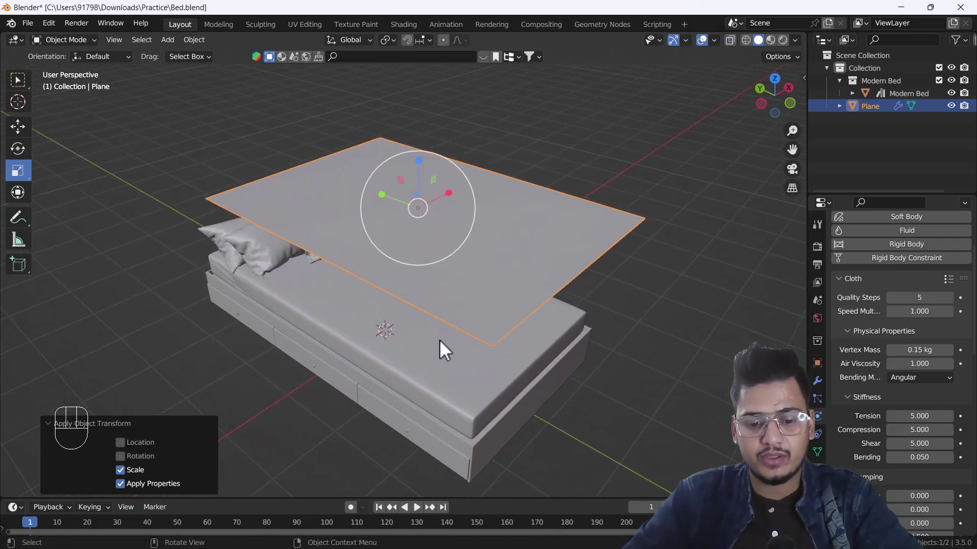
pyautogui.scroll(-1, 439, 340)
pyautogui.press('space')
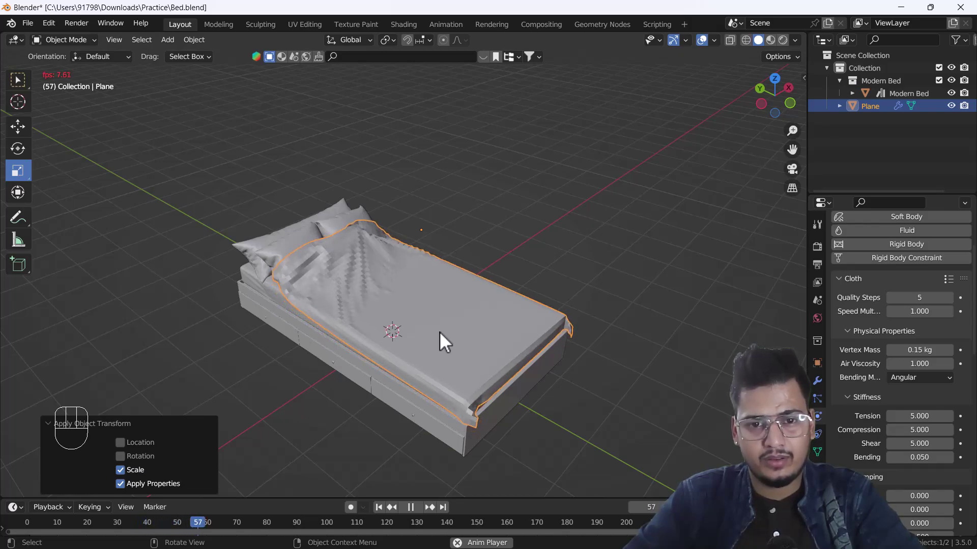
pyautogui.press('space')
# Apply Shade Smooth to the draped plane.
pyautogui.moveTo(439, 334); pyautogui.dragTo(434, 304, button='middle')
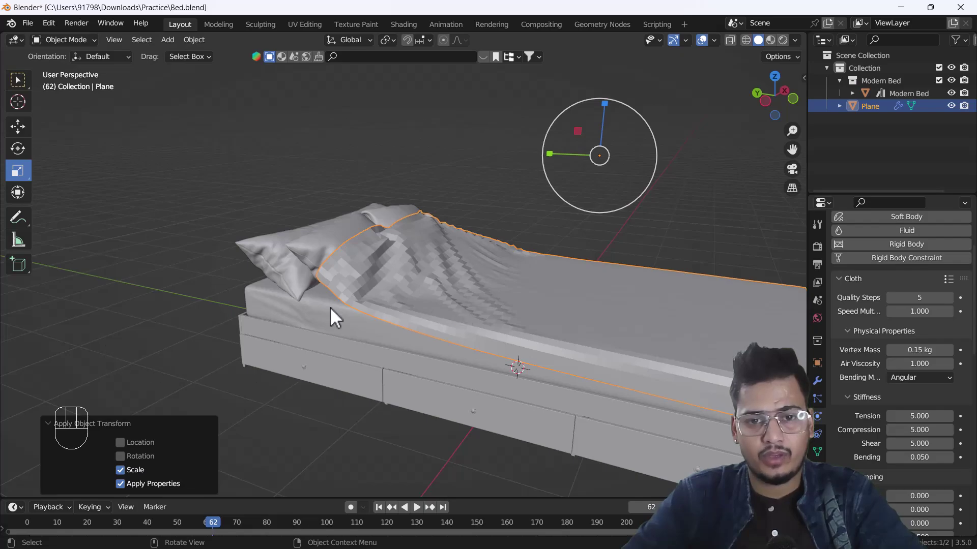
pyautogui.keyDown('shift'); pyautogui.moveTo(491, 311); pyautogui.dragTo(352, 263, button='middle'); pyautogui.keyUp('shift')
pyautogui.scroll(3, 264, 282)
pyautogui.press('space')
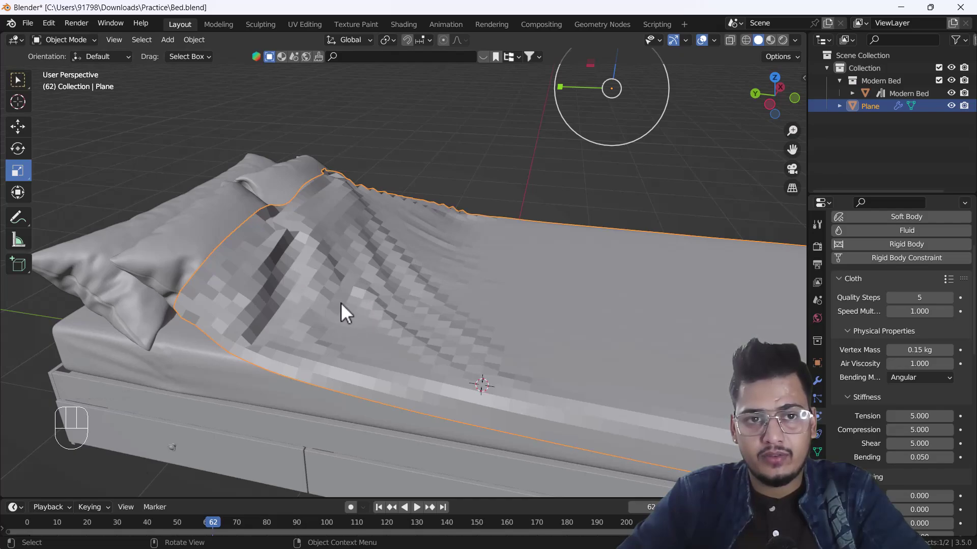
pyautogui.rightClick(405, 246)
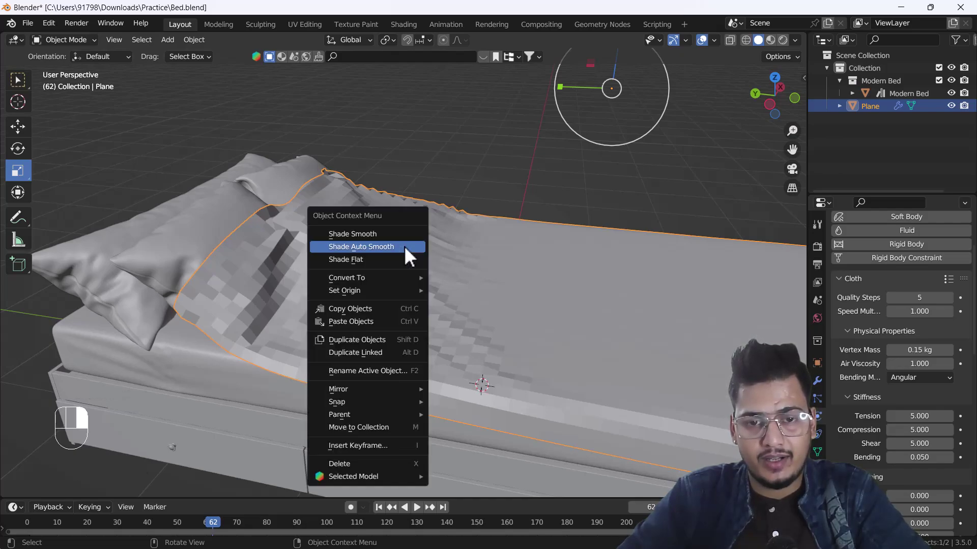
pyautogui.click(384, 235)
# Examine the smoothed blanket's folds and its fit over the bed from several sides.
pyautogui.scroll(-4, 322, 311)
pyautogui.moveTo(322, 312)
pyautogui.mouseDown(button='middle')
pyautogui.moveTo(349, 316)
pyautogui.moveTo(304, 321)
pyautogui.moveTo(326, 318)
pyautogui.mouseUp(button='middle')
pyautogui.scroll(4, 331, 317)
pyautogui.moveTo(385, 292); pyautogui.dragTo(285, 330, button='middle')
pyautogui.scroll(-3, 278, 315)
pyautogui.moveTo(342, 350)
pyautogui.keyDown('shift'); pyautogui.mouseDown(button='middle')
pyautogui.moveTo(347, 357)
pyautogui.moveTo(340, 346)
pyautogui.mouseUp(button='middle'); pyautogui.keyUp('shift')
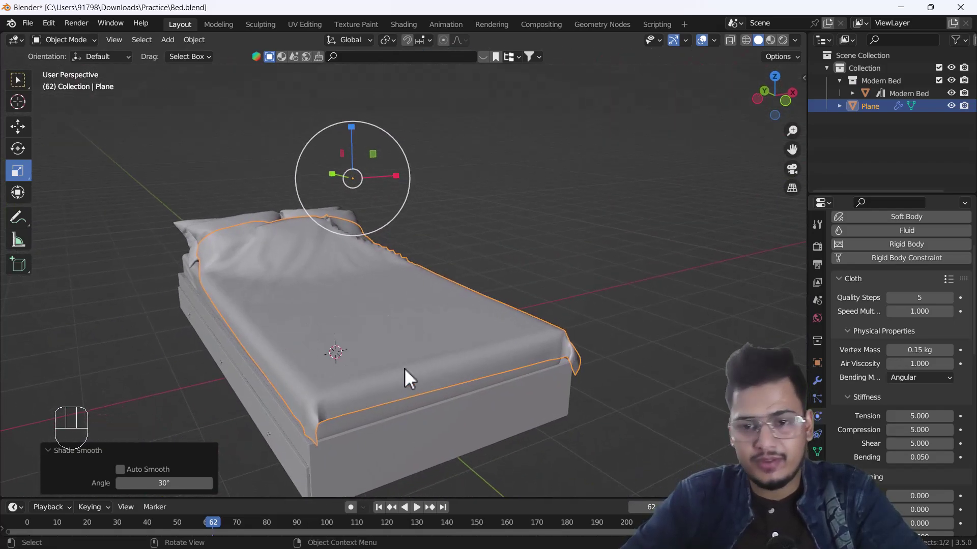
pyautogui.moveTo(305, 384); pyautogui.dragTo(367, 376, button='middle')
pyautogui.keyDown('shift'); pyautogui.moveTo(361, 376); pyautogui.dragTo(343, 365, button='middle'); pyautogui.keyUp('shift')
pyautogui.scroll(2, 148, 351)
pyautogui.moveTo(140, 352); pyautogui.dragTo(170, 383, button='middle')
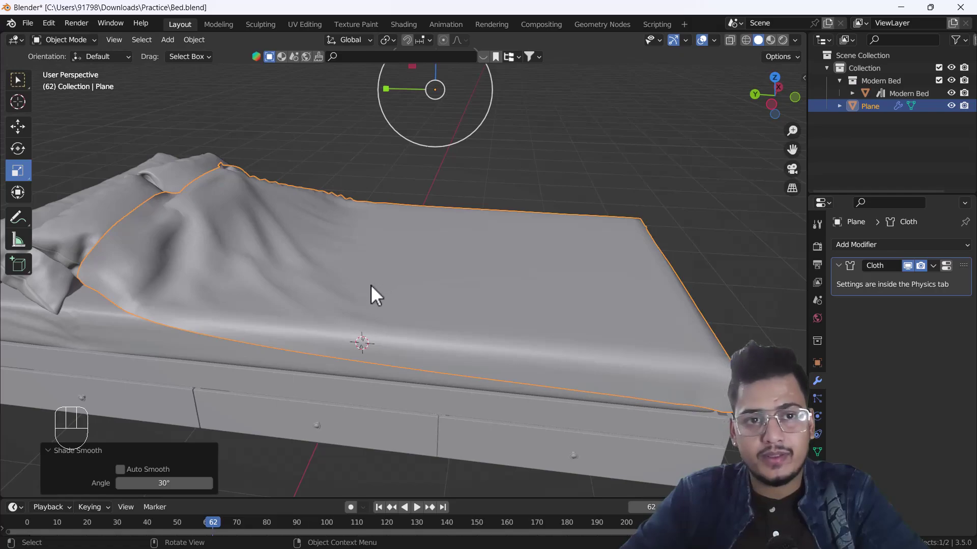
# Apply the plane's Cloth modifier as a shape key and return to frame 1.
pyautogui.click(933, 266)
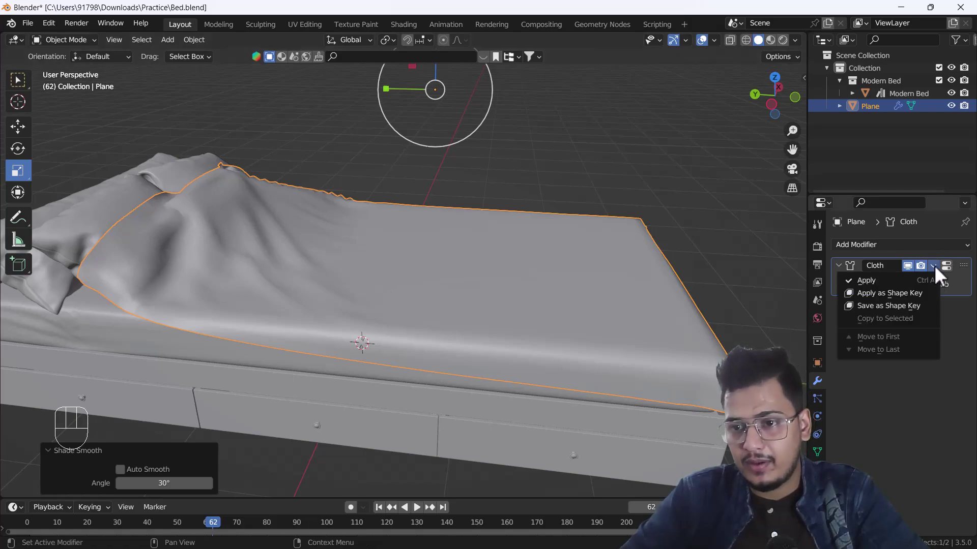
pyautogui.click(887, 291)
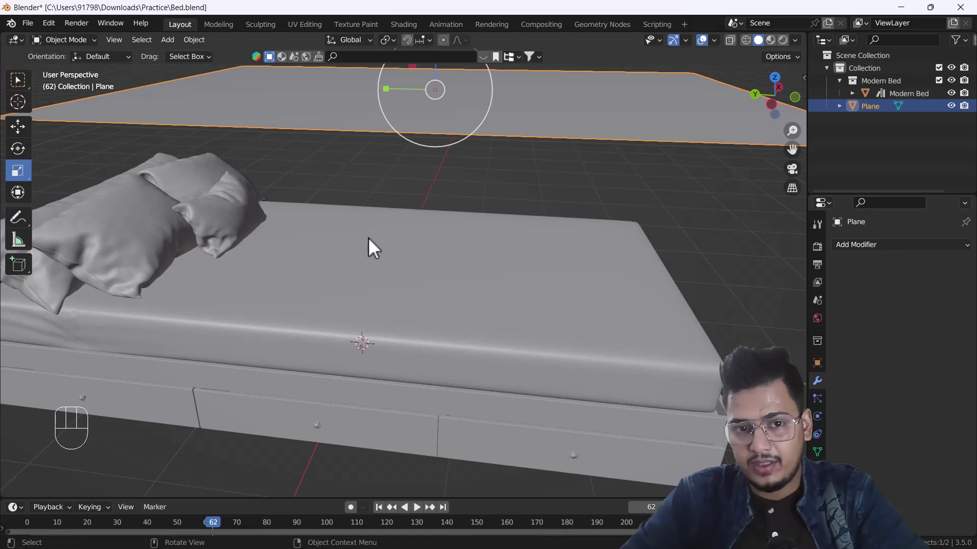
pyautogui.click(377, 506)
pyautogui.scroll(-3, 299, 313)
pyautogui.keyDown('shift'); pyautogui.moveTo(342, 284); pyautogui.dragTo(321, 306, button='middle'); pyautogui.keyUp('shift')
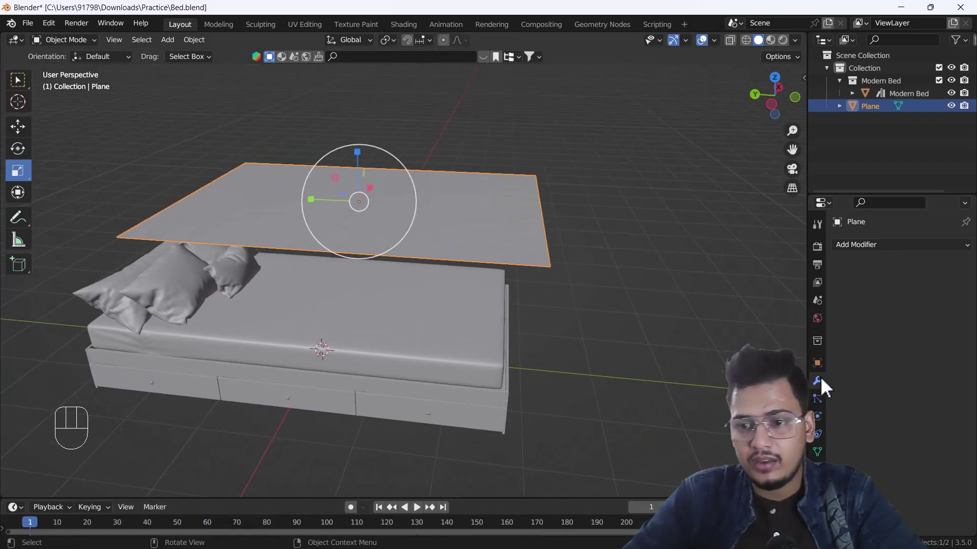
# Set the value of the plane's Cloth shape key to 1.000.
pyautogui.click(817, 452)
pyautogui.click(866, 377)
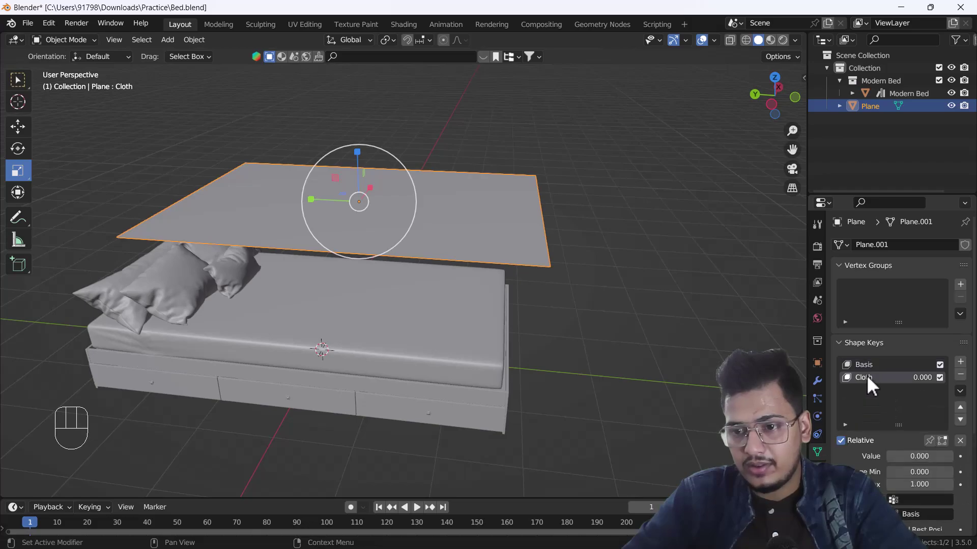
pyautogui.moveTo(904, 458); pyautogui.dragTo(951, 458)
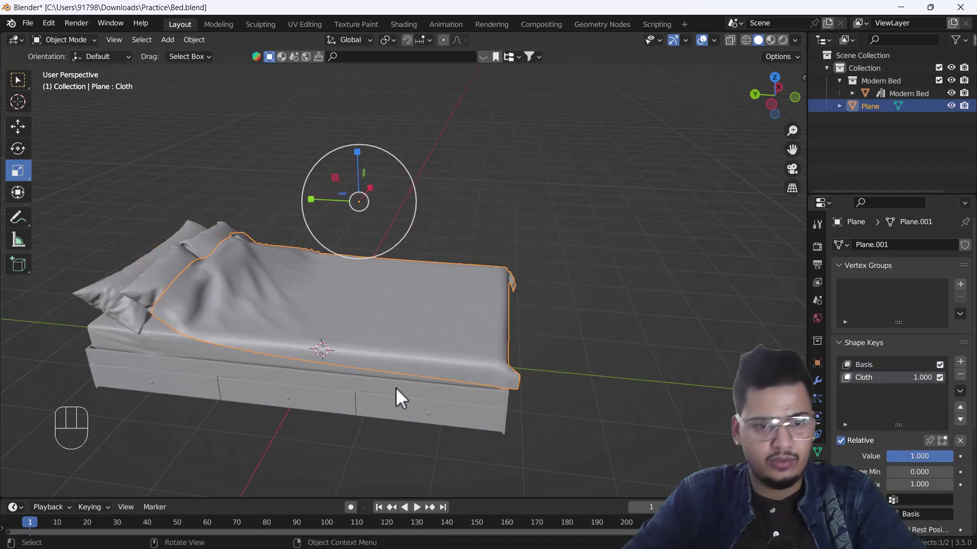
# Add a Solidify modifier to the draped plane.
pyautogui.scroll(3, 312, 374)
pyautogui.keyDown('shift'); pyautogui.moveTo(168, 365); pyautogui.dragTo(225, 344, button='middle'); pyautogui.keyUp('shift')
pyautogui.keyDown('shift'); pyautogui.moveTo(198, 275); pyautogui.dragTo(221, 302, button='middle'); pyautogui.keyUp('shift')
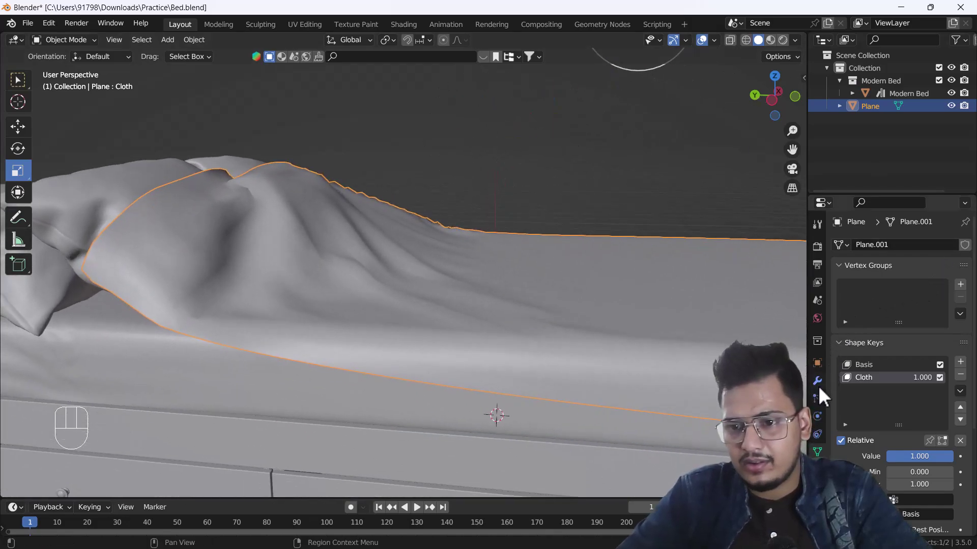
pyautogui.click(817, 381)
pyautogui.click(875, 244)
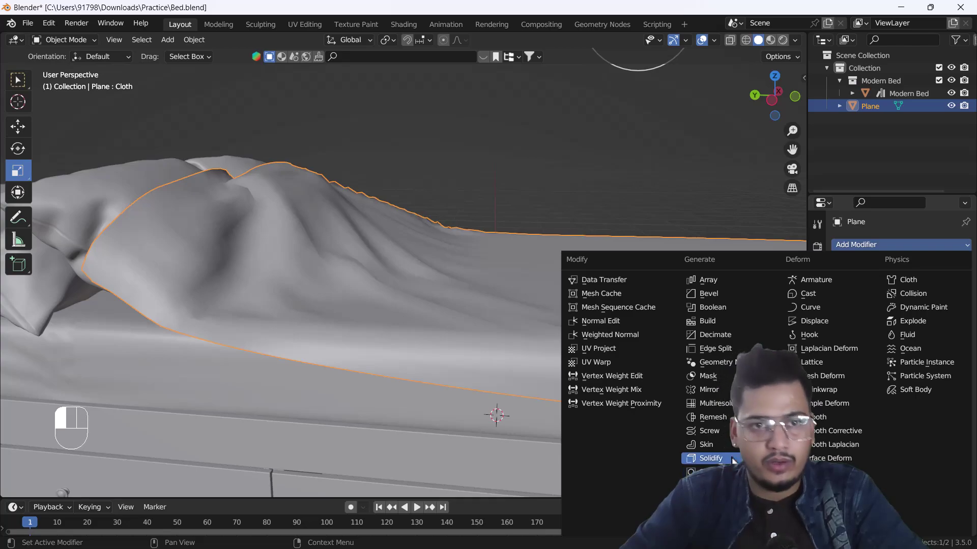
pyautogui.click(710, 459)
# Inspect the thickness of the blanket's edge near the pillows up close.
pyautogui.keyDown('shift'); pyautogui.moveTo(249, 341); pyautogui.dragTo(155, 267, button='middle'); pyautogui.keyUp('shift')
pyautogui.scroll(3, 158, 265)
pyautogui.keyDown('shift'); pyautogui.moveTo(444, 193); pyautogui.dragTo(323, 267, button='middle'); pyautogui.keyUp('shift')
pyautogui.scroll(-2, 407, 271)
pyautogui.scroll(-2, 352, 305)
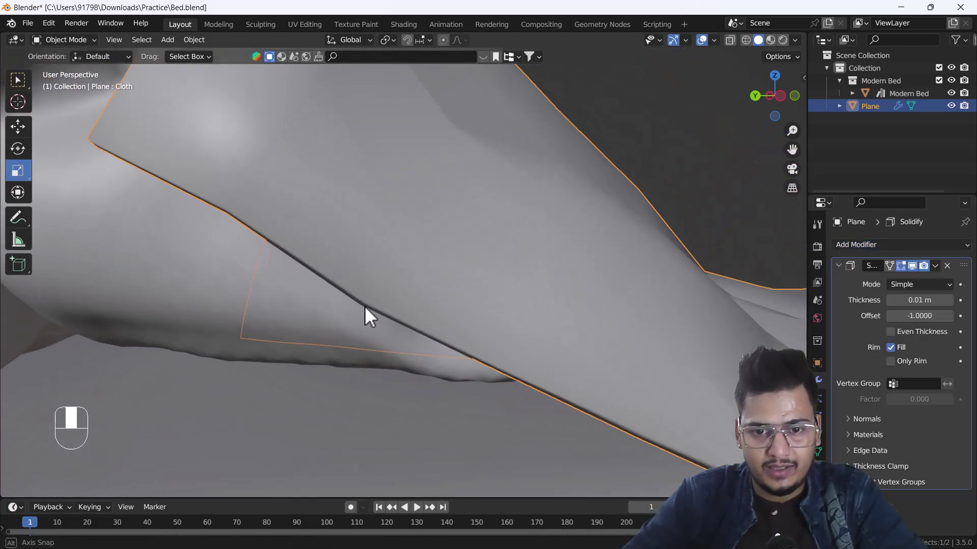
pyautogui.scroll(3, 361, 307)
pyautogui.moveTo(371, 309); pyautogui.dragTo(411, 298, button='middle')
pyautogui.scroll(-6, 402, 299)
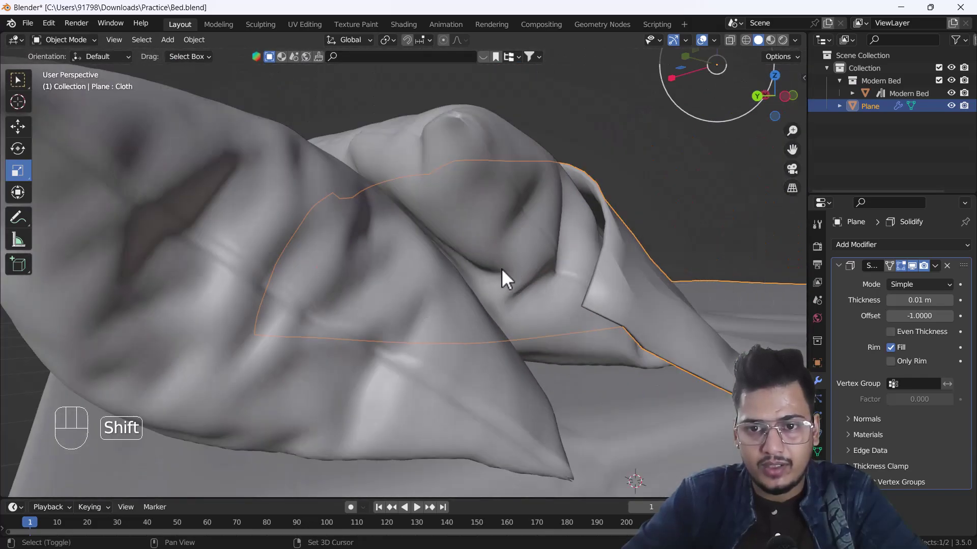
# Set the Solidify modifier's thickness on the blanket to 0.001 m.
pyautogui.keyDown('shift'); pyautogui.moveTo(502, 267); pyautogui.dragTo(446, 255, button='middle'); pyautogui.keyUp('shift')
pyautogui.scroll(1, 469, 285)
pyautogui.scroll(2, 471, 287)
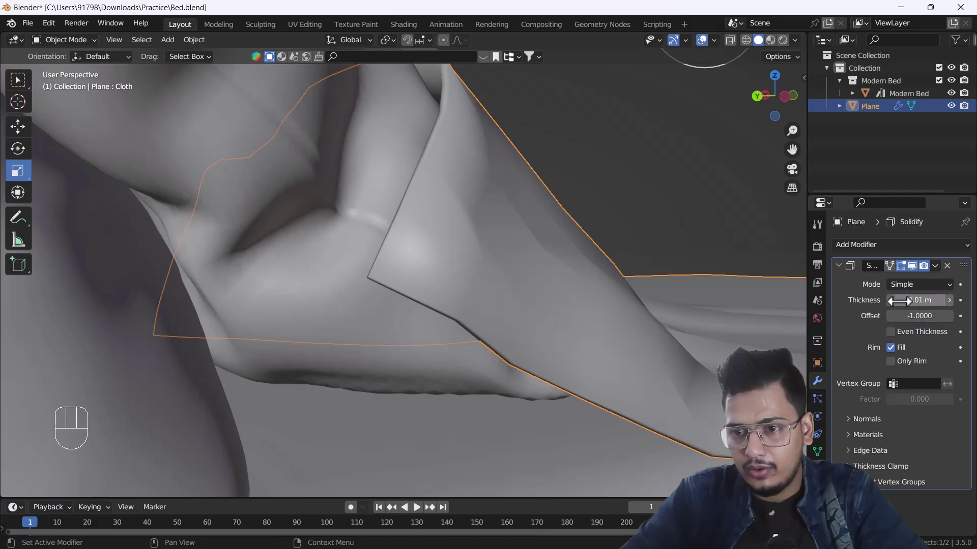
pyautogui.moveTo(890, 300); pyautogui.dragTo(923, 300)
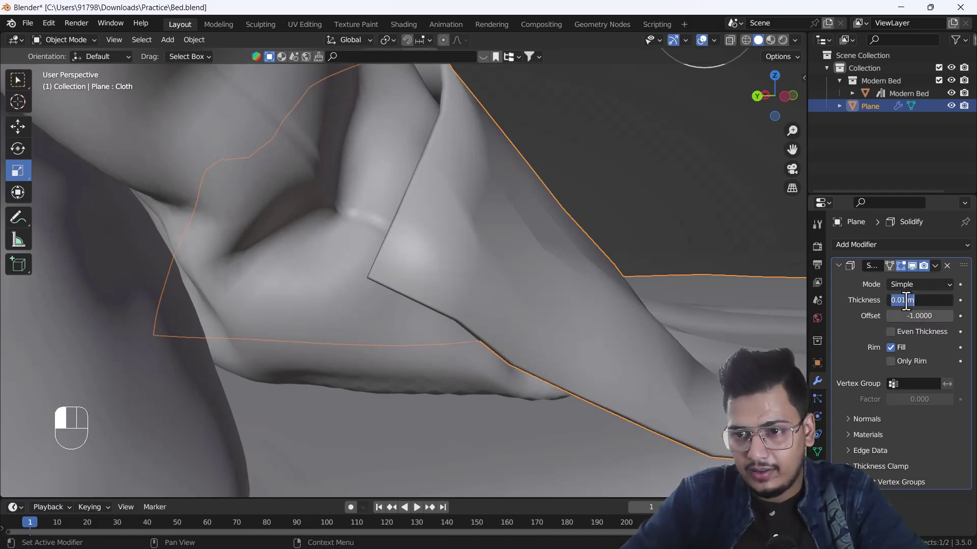
pyautogui.write('0')
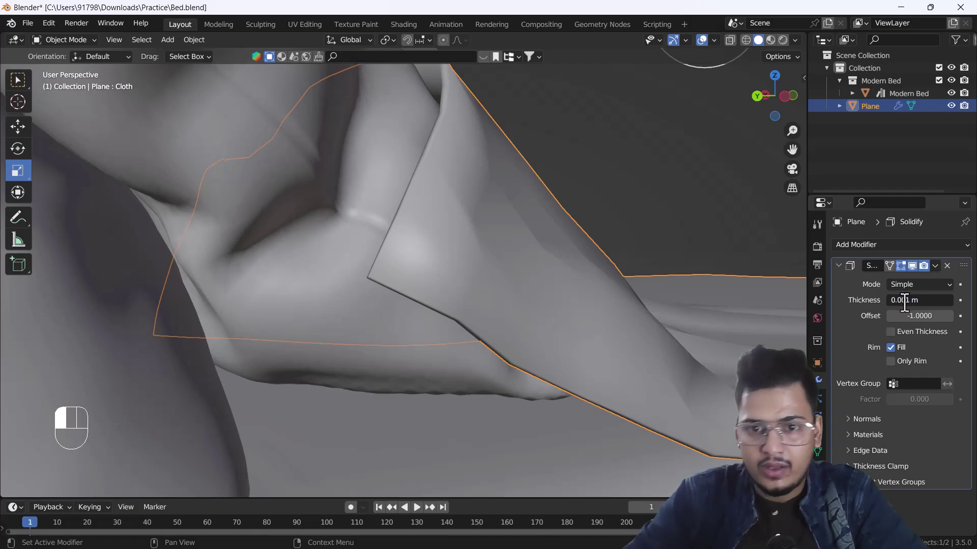
pyautogui.press('Return')
# Set the blanket's Solidify thickness to 0.008 m.
pyautogui.scroll(2, 434, 279)
pyautogui.scroll(3, 434, 278)
pyautogui.moveTo(436, 280)
pyautogui.mouseDown(button='middle')
pyautogui.moveTo(447, 283)
pyautogui.moveTo(428, 289)
pyautogui.mouseUp(button='middle')
pyautogui.scroll(-5, 429, 289)
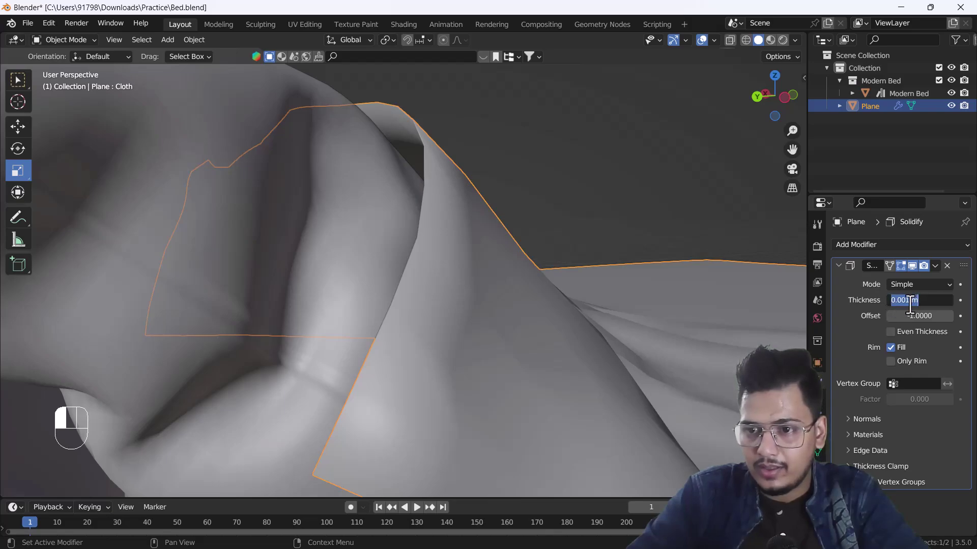
pyautogui.write('8')
pyautogui.press('Return')
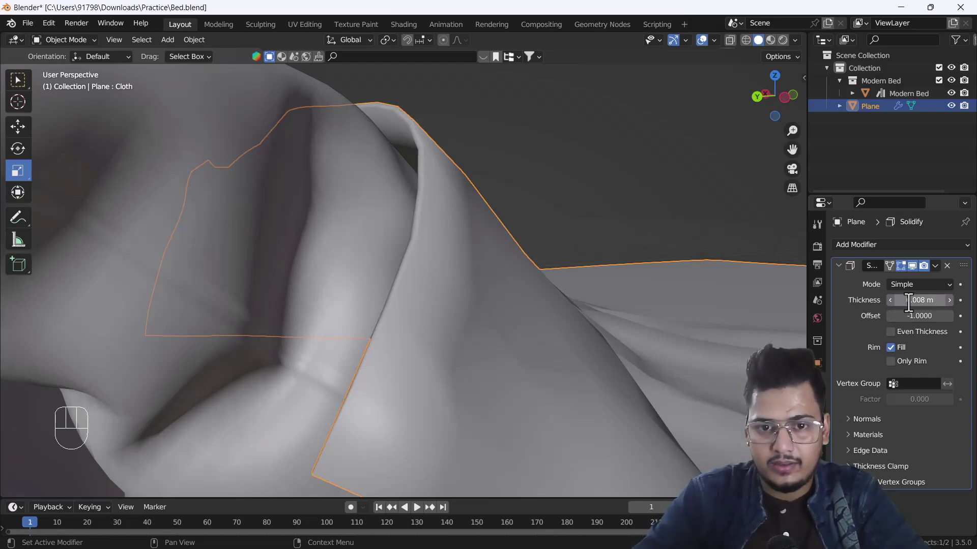
# Add a Subdivision Surface modifier to the blanket plane.
pyautogui.scroll(-3, 319, 221)
pyautogui.scroll(-8, 281, 236)
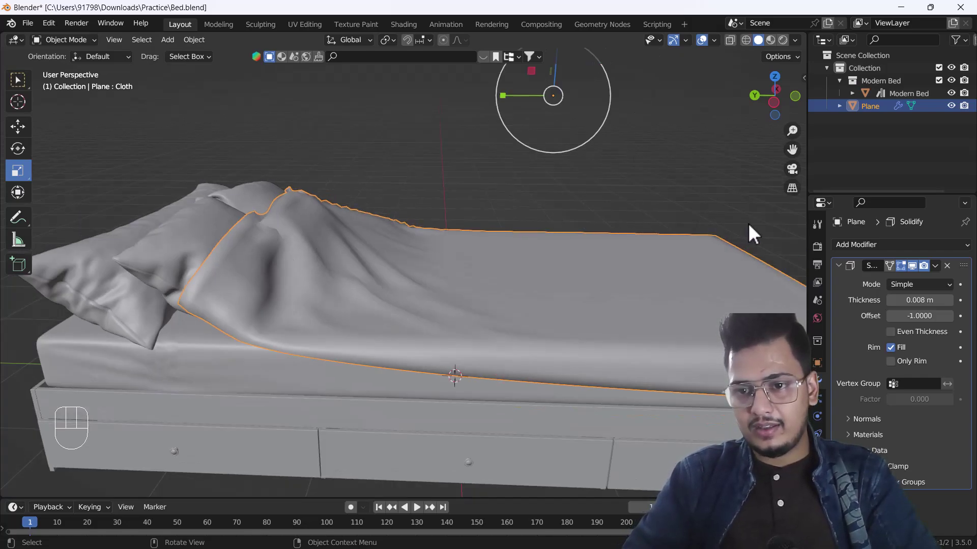
pyautogui.click(851, 245)
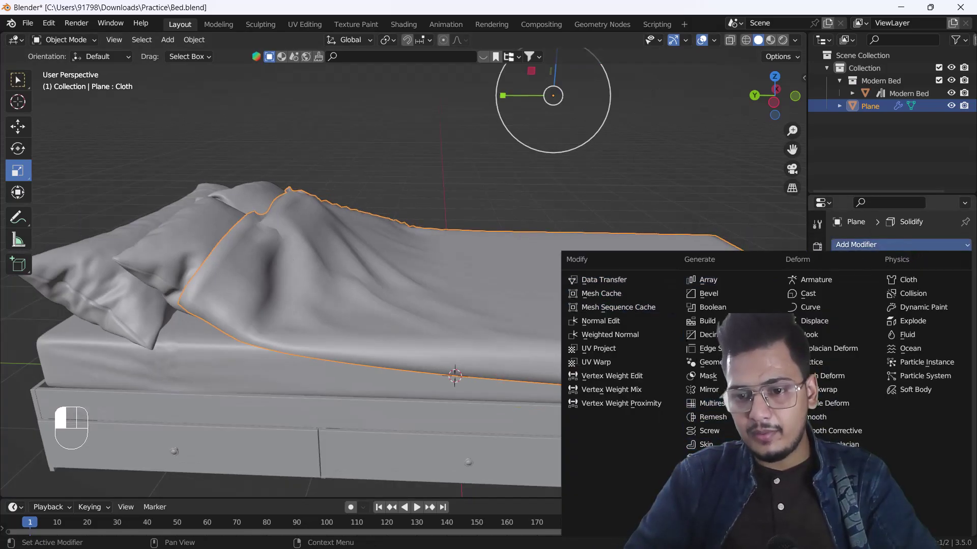
pyautogui.click(712, 472)
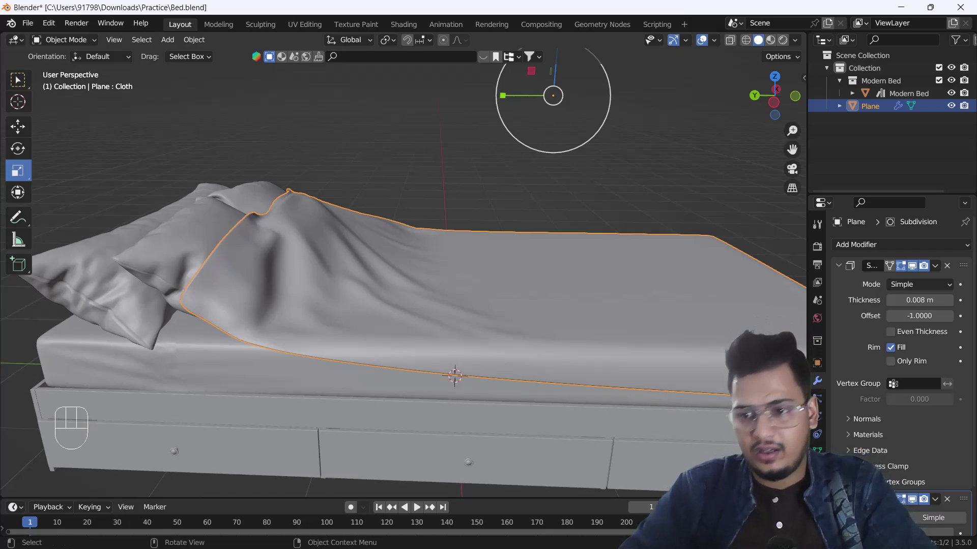
# Apply smooth shading to the blanket.
pyautogui.scroll(3, 213, 338)
pyautogui.moveTo(254, 321); pyautogui.dragTo(321, 341, button='middle')
pyautogui.scroll(2, 279, 289)
pyautogui.scroll(2, 273, 285)
pyautogui.moveTo(273, 285); pyautogui.dragTo(247, 277, button='middle')
pyautogui.rightClick(597, 262)
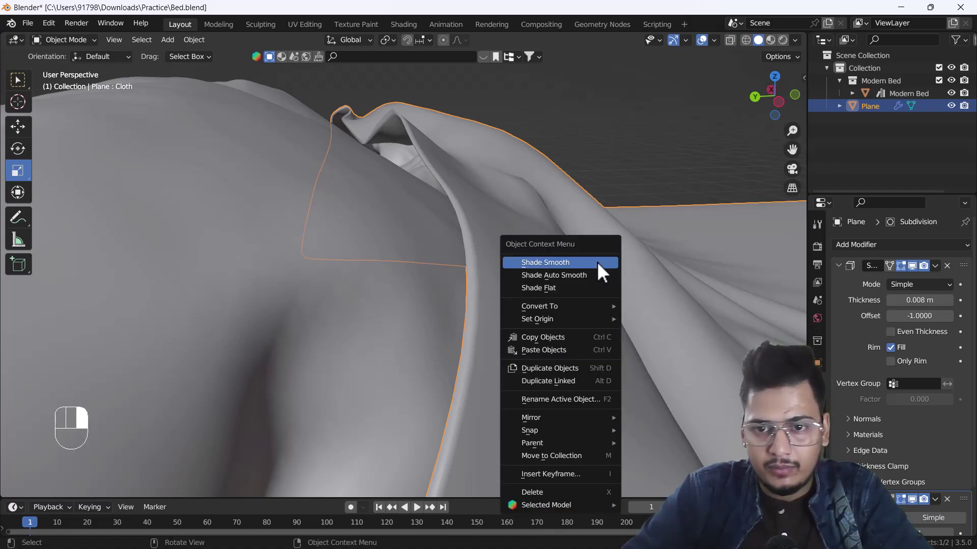
pyautogui.click(570, 263)
# Move the blanket's Subdivision modifier above the Solidify modifier in the modifier stack.
pyautogui.moveTo(963, 499); pyautogui.dragTo(938, 248)
pyautogui.moveTo(738, 277)
pyautogui.mouseDown(button='middle')
pyautogui.moveTo(401, 273)
pyautogui.moveTo(413, 246)
pyautogui.moveTo(424, 286)
pyautogui.moveTo(414, 282)
pyautogui.moveTo(584, 256)
pyautogui.mouseUp(button='middle')
pyautogui.scroll(-10, 414, 282)
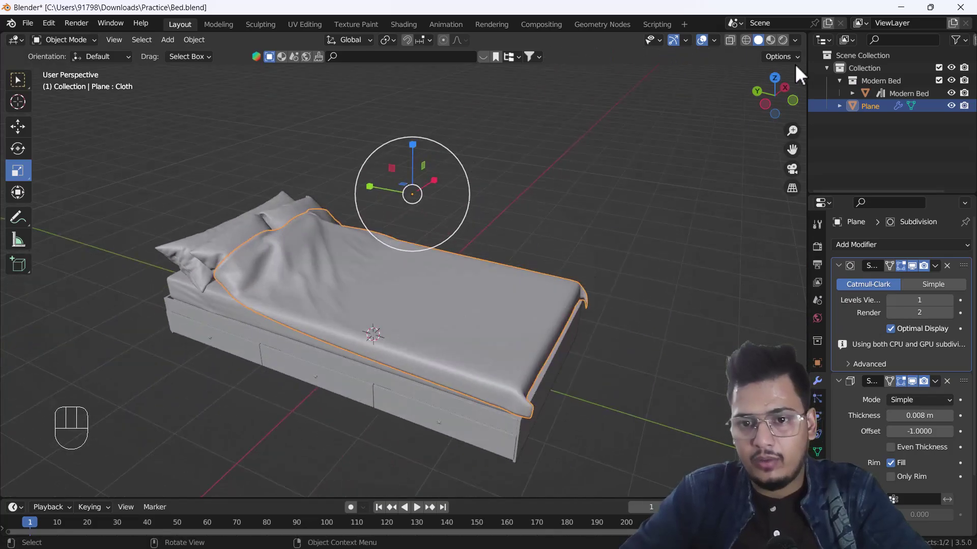
# Switch the viewport to material preview and assign the existing Fabric4 material to the blanket.
pyautogui.click(770, 40)
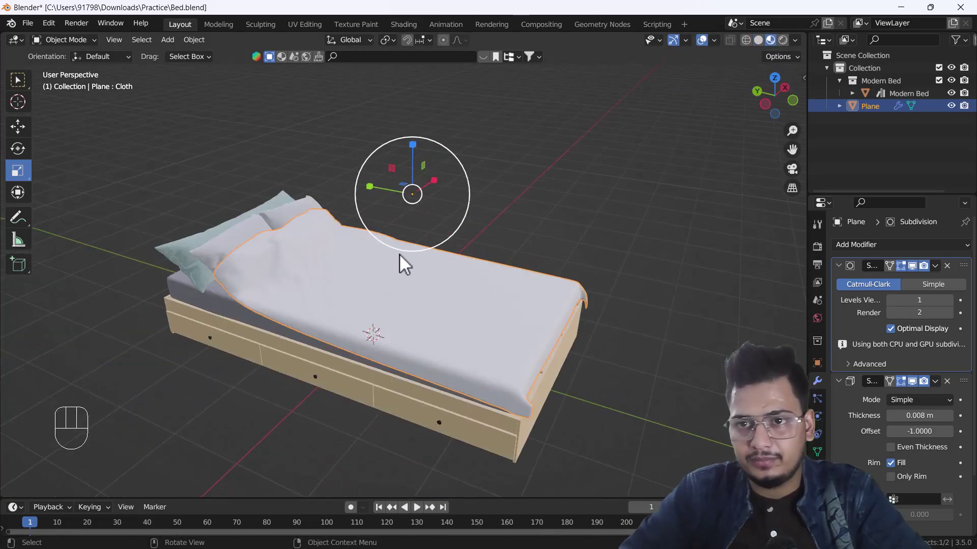
pyautogui.scroll(2, 285, 341)
pyautogui.scroll(2, 284, 342)
pyautogui.scroll(2, 600, 327)
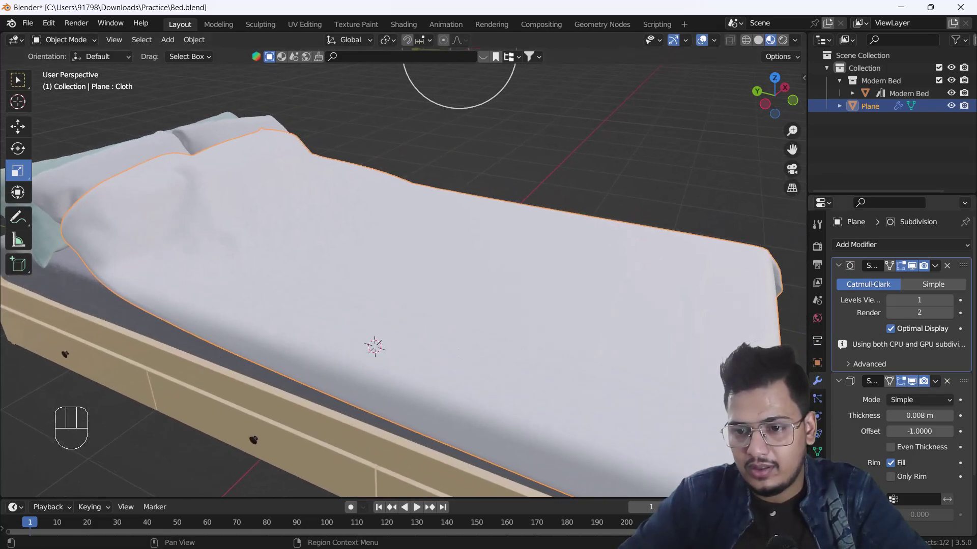
pyautogui.click(817, 469)
pyautogui.click(840, 299)
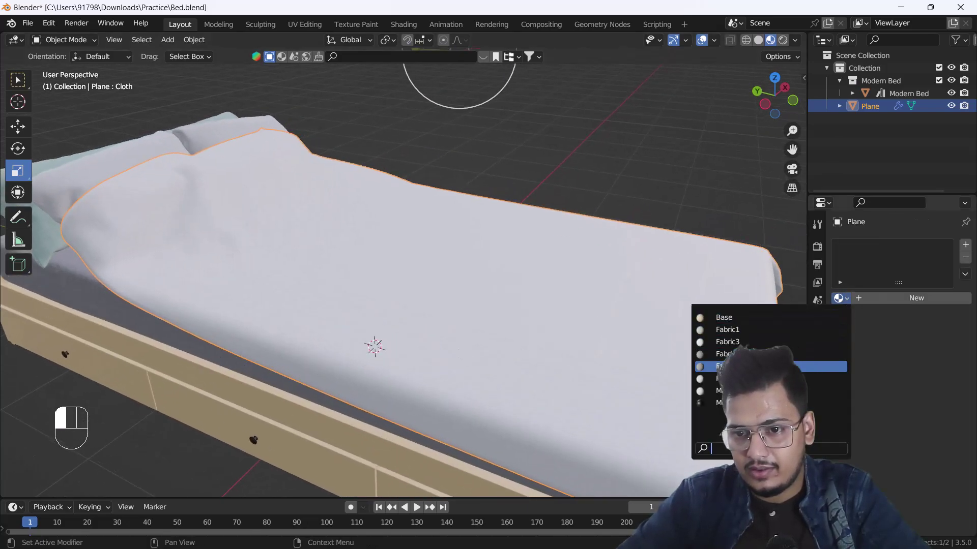
pyautogui.click(765, 351)
# Edit the blanket's mesh and add one loop cut close to its long side edge and one close to its pillow-side edge.
pyautogui.scroll(5, 231, 363)
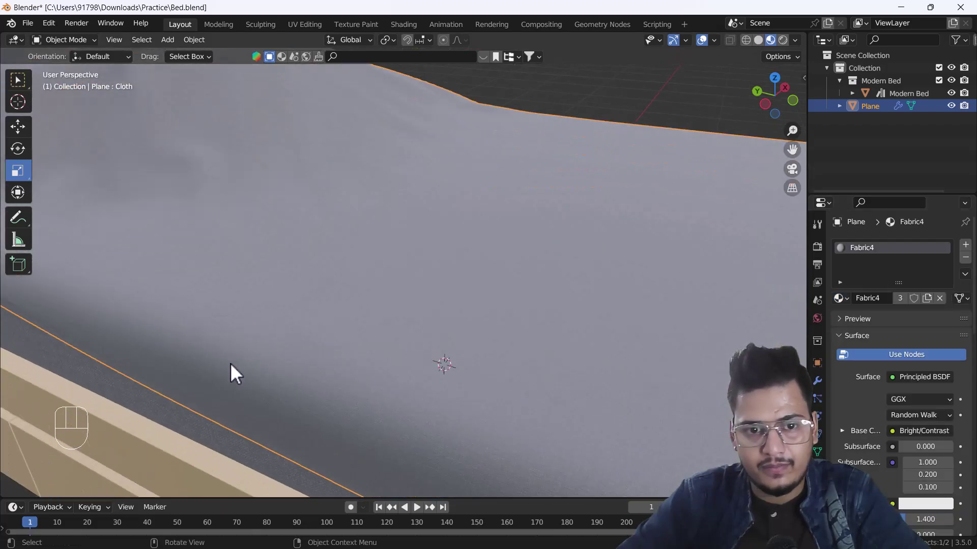
pyautogui.scroll(-3, 310, 344)
pyautogui.moveTo(310, 343); pyautogui.dragTo(383, 314, button='middle')
pyautogui.scroll(4, 327, 298)
pyautogui.scroll(-8, 388, 275)
pyautogui.scroll(4, 291, 277)
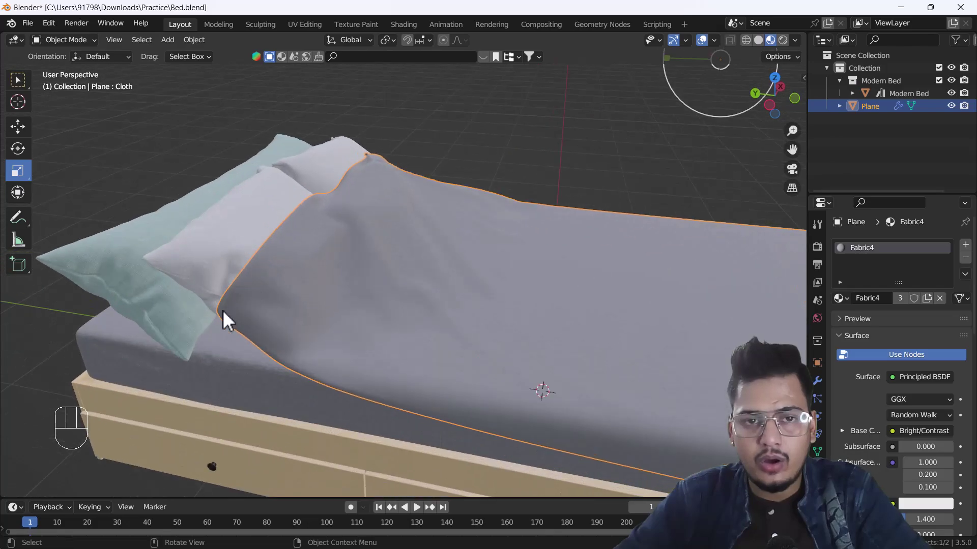
pyautogui.press('Tab')
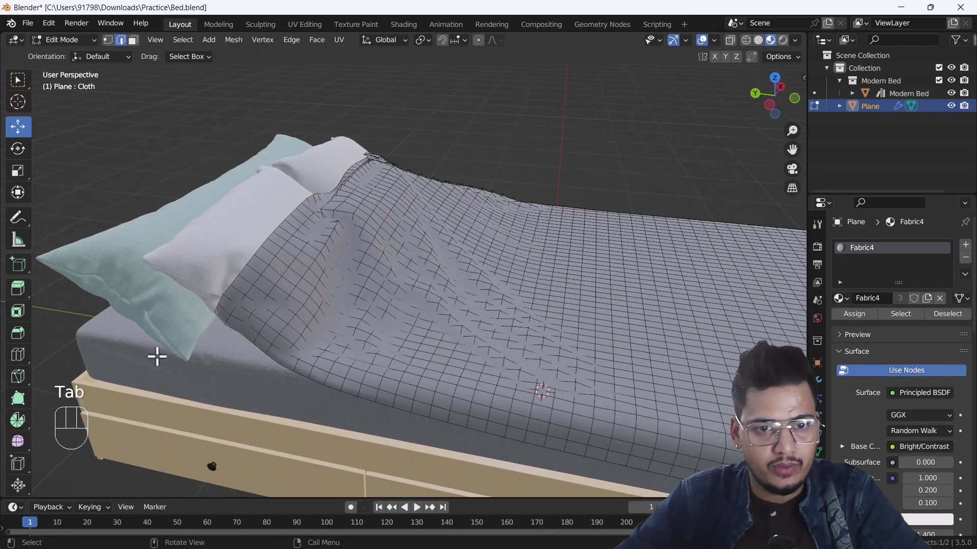
pyautogui.moveTo(157, 354); pyautogui.dragTo(127, 353, button='middle')
pyautogui.click(17, 356)
pyautogui.scroll(6, 152, 353)
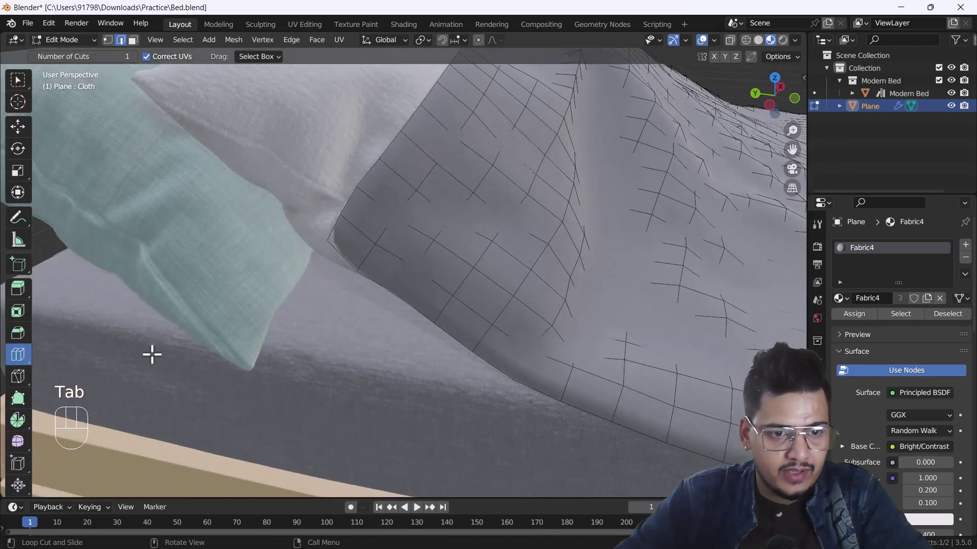
pyautogui.click(439, 171)
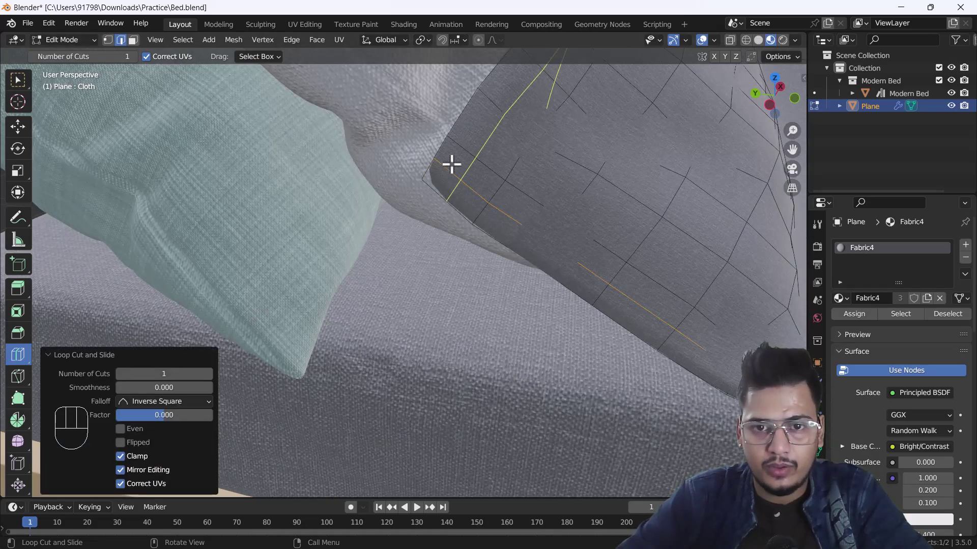
pyautogui.moveTo(464, 157); pyautogui.dragTo(465, 157)
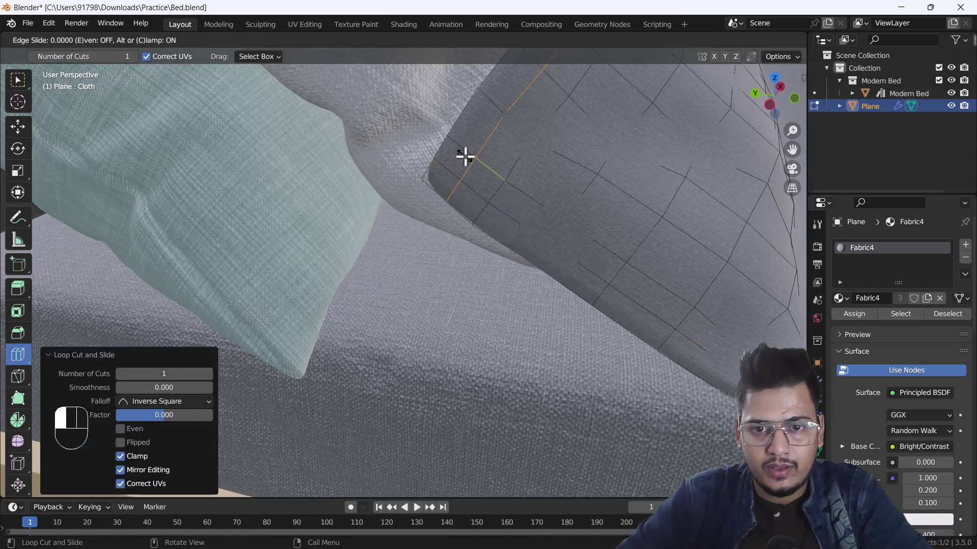
# Add single loop cuts close to the blanket's foot-end edge and the opposite long side edge.
pyautogui.scroll(-10, 442, 262)
pyautogui.keyDown('shift'); pyautogui.moveTo(540, 274); pyautogui.dragTo(532, 273); pyautogui.keyUp('shift')
pyautogui.keyDown('shift'); pyautogui.moveTo(532, 272); pyautogui.dragTo(377, 274, button='middle'); pyautogui.keyUp('shift')
pyautogui.scroll(3, 539, 351)
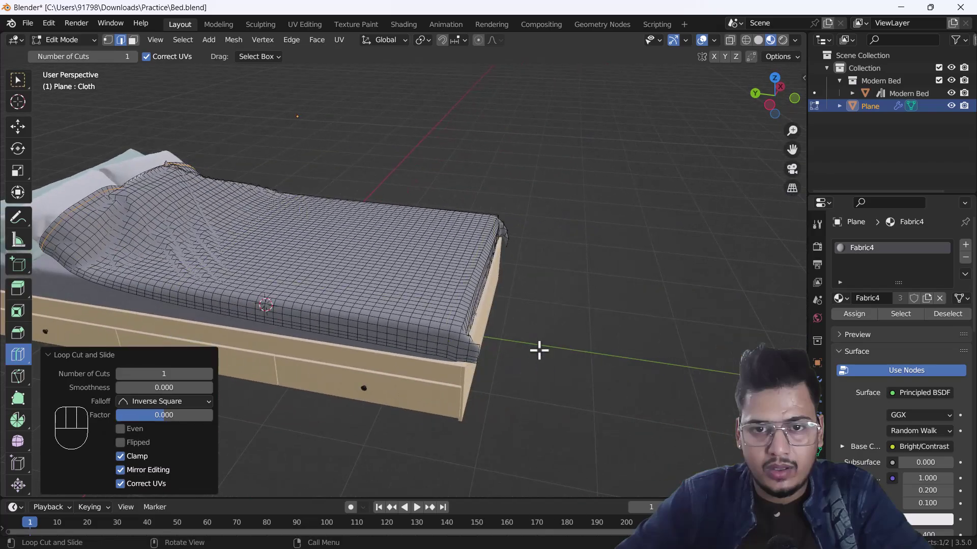
pyautogui.scroll(6, 540, 351)
pyautogui.keyDown('shift'); pyautogui.moveTo(342, 392); pyautogui.dragTo(420, 405, button='middle'); pyautogui.keyUp('shift')
pyautogui.click(468, 271)
pyautogui.scroll(-6, 468, 271)
pyautogui.scroll(8, 420, 406)
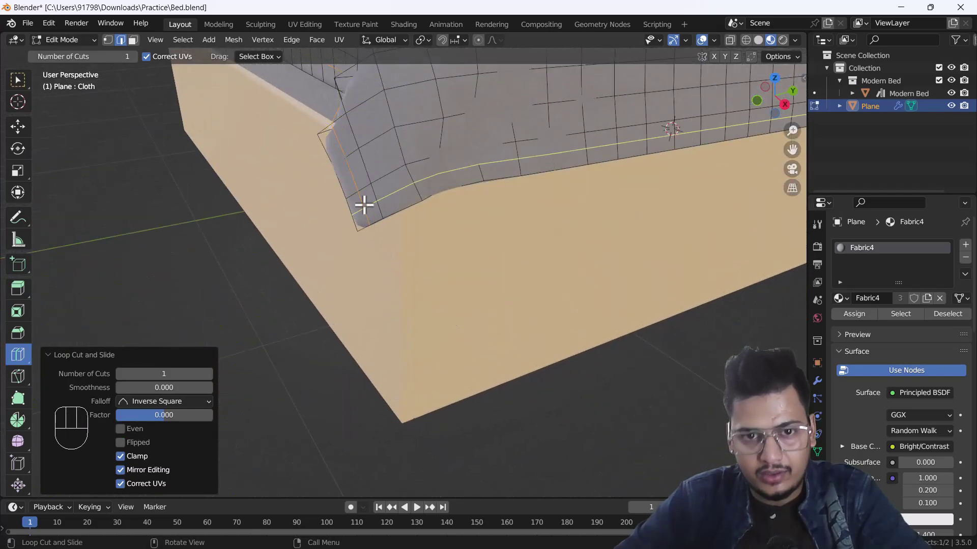
# Select the four border edge loops of the blanket and bevel them with a 0.00133 m width and 2 segments.
pyautogui.click(15, 129)
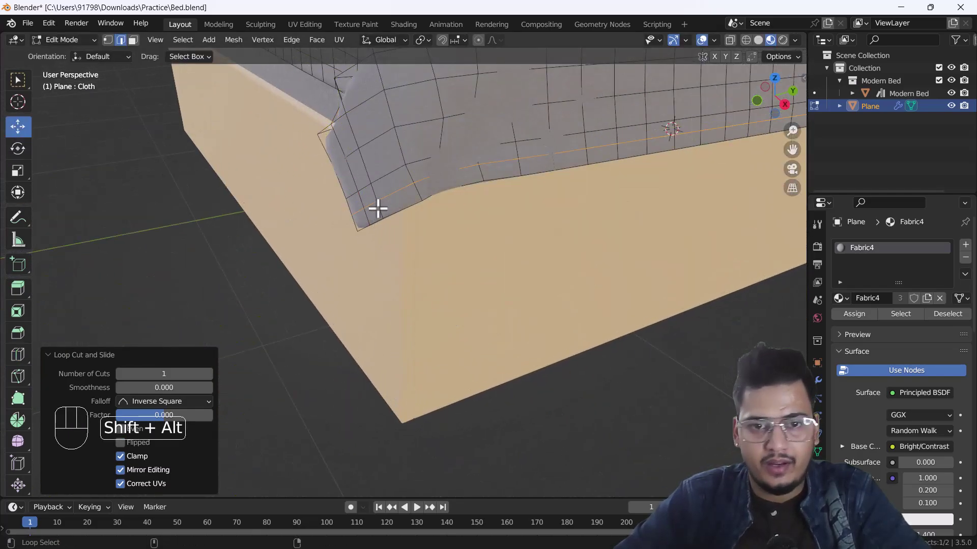
pyautogui.keyDown('alt'); pyautogui.keyDown('shift'); pyautogui.click(361, 206); pyautogui.keyUp('shift'); pyautogui.keyUp('alt')
pyautogui.scroll(-8, 364, 211)
pyautogui.moveTo(364, 212); pyautogui.dragTo(227, 275, button='middle')
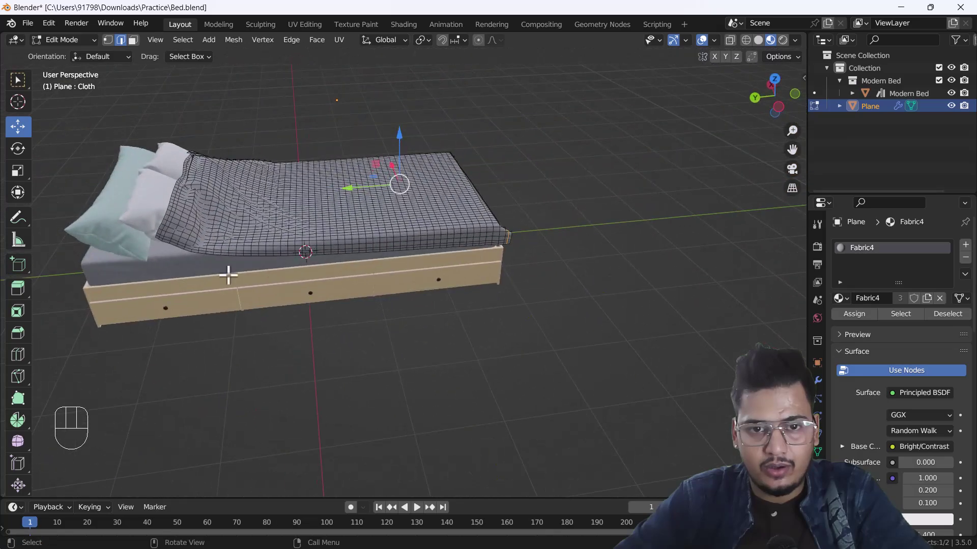
pyautogui.scroll(4, 86, 254)
pyautogui.scroll(6, 280, 212)
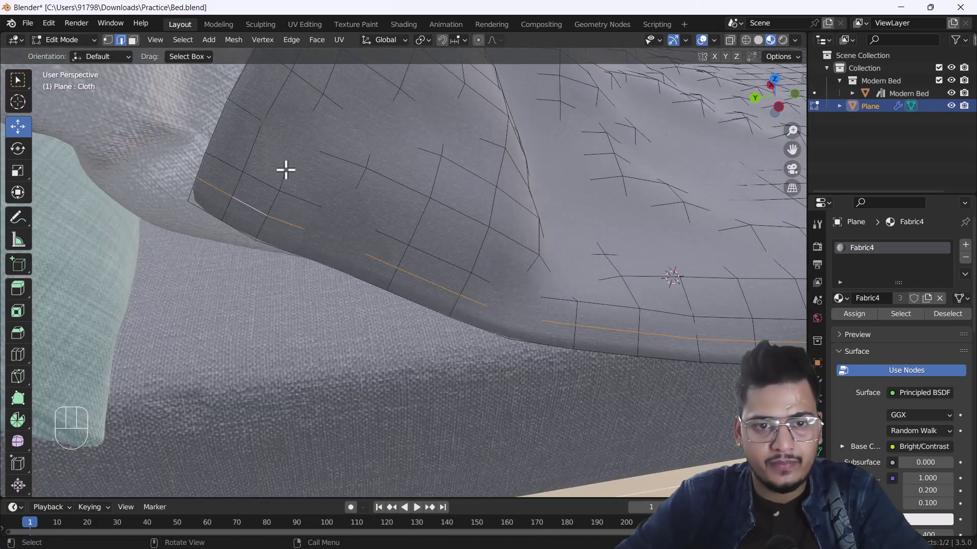
pyautogui.keyDown('shift'); pyautogui.moveTo(286, 170); pyautogui.dragTo(301, 313, button='middle'); pyautogui.keyUp('shift')
pyautogui.scroll(4, 275, 308)
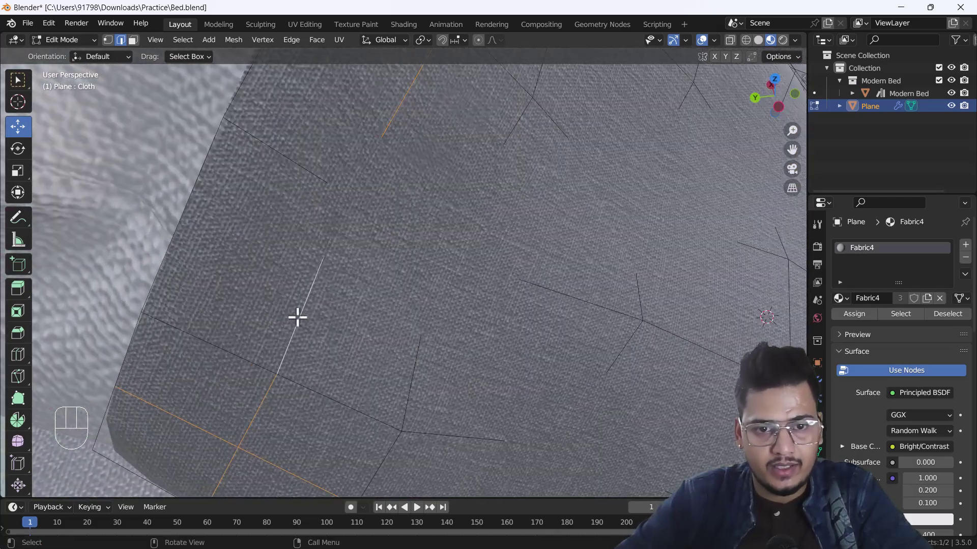
pyautogui.hotkey('ctrl', 'b')
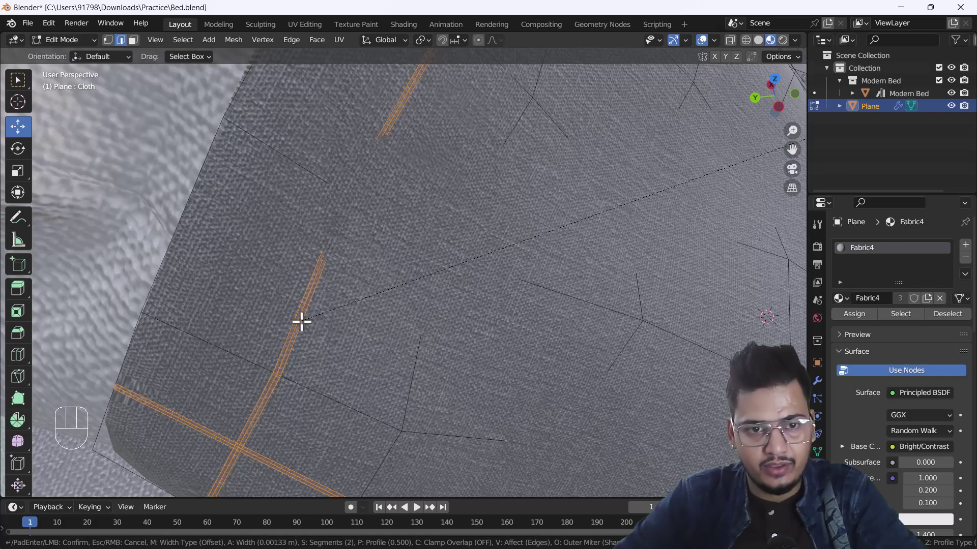
pyautogui.click(301, 321)
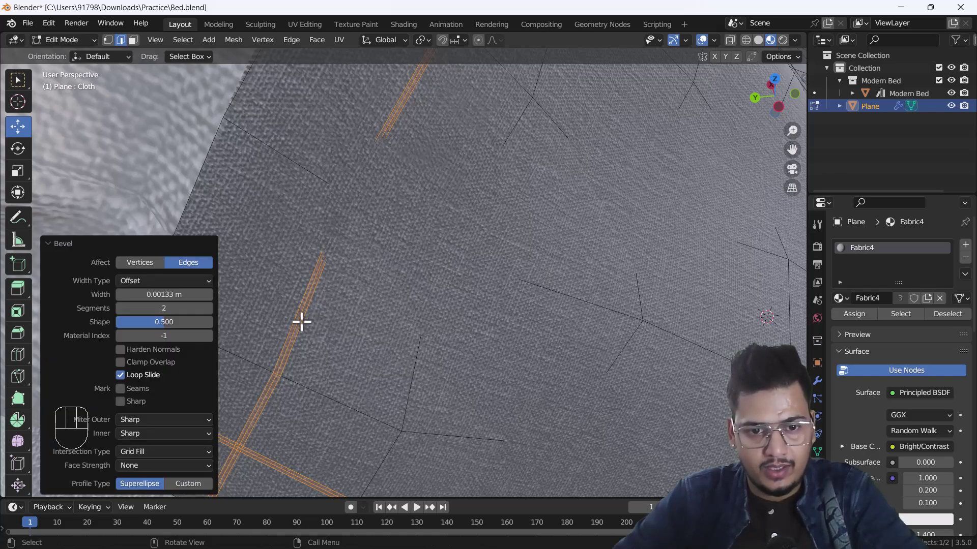
# Select the centre edge loops of the bevels along the blanket's pillow-side edge and adjoining long side.
pyautogui.click(265, 306)
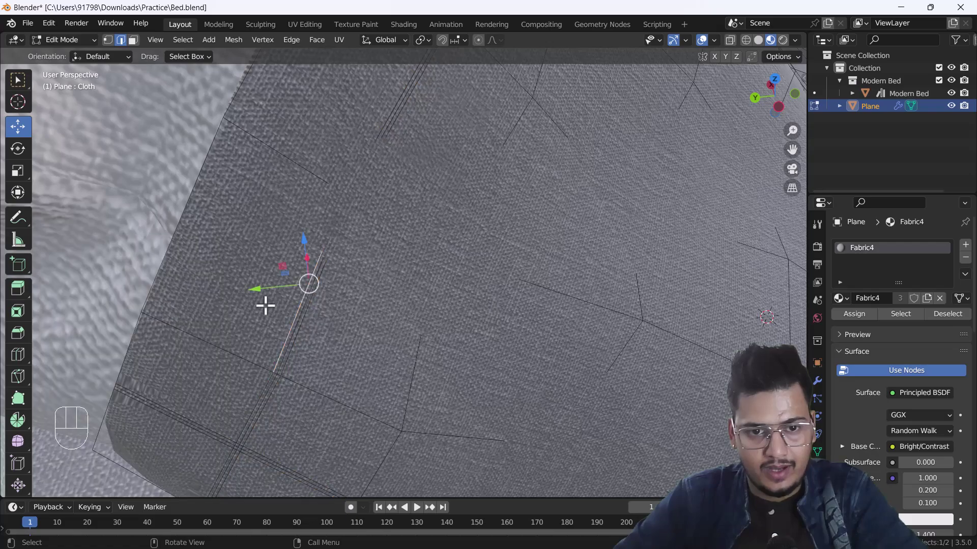
pyautogui.keyDown('alt'); pyautogui.keyDown('shift'); pyautogui.click(291, 339); pyautogui.keyUp('shift'); pyautogui.keyUp('alt')
pyautogui.keyDown('alt'); pyautogui.keyDown('shift'); pyautogui.click(280, 367); pyautogui.keyUp('shift'); pyautogui.keyUp('alt')
pyautogui.scroll(-4, 282, 368)
pyautogui.keyDown('shift'); pyautogui.moveTo(281, 368); pyautogui.dragTo(305, 199, button='middle'); pyautogui.keyUp('shift')
pyautogui.scroll(8, 300, 268)
pyautogui.scroll(-9, 321, 252)
pyautogui.scroll(5, 345, 258)
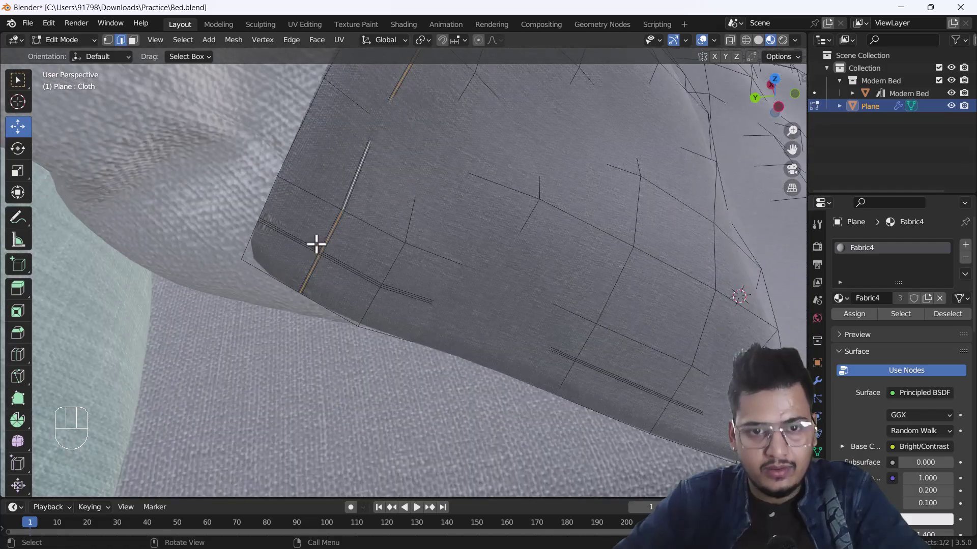
pyautogui.keyDown('alt'); pyautogui.keyDown('shift'); pyautogui.click(336, 261); pyautogui.keyUp('shift'); pyautogui.keyUp('alt')
# Add the centre loop of the foot-end bevel to the edge selection.
pyautogui.scroll(-7, 344, 267)
pyautogui.keyDown('shift'); pyautogui.moveTo(346, 268); pyautogui.dragTo(173, 295, button='middle'); pyautogui.keyUp('shift')
pyautogui.scroll(-4, 173, 295)
pyautogui.keyDown('shift'); pyautogui.moveTo(778, 293); pyautogui.dragTo(478, 279, button='middle'); pyautogui.keyUp('shift')
pyautogui.scroll(5, 478, 280)
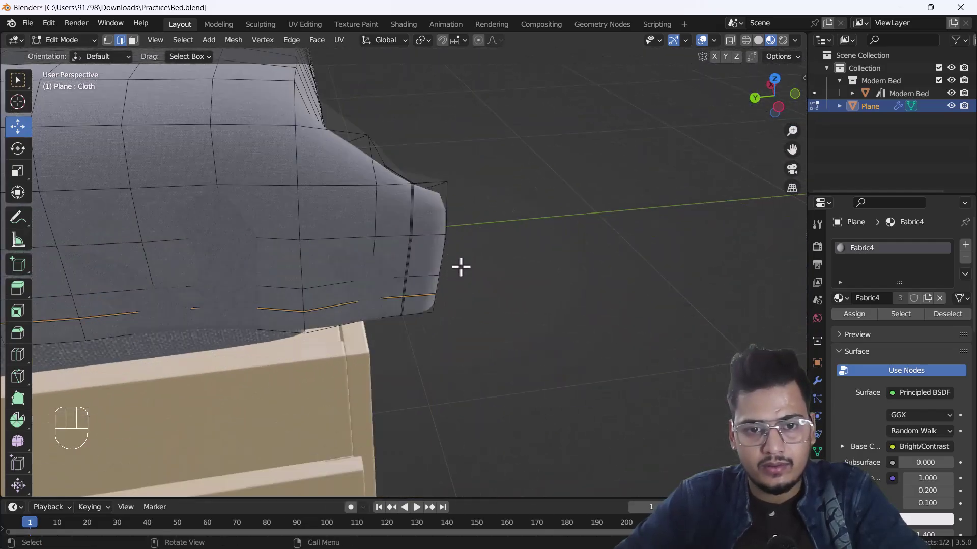
pyautogui.keyDown('alt'); pyautogui.keyDown('shift'); pyautogui.click(292, 354); pyautogui.keyUp('shift'); pyautogui.keyUp('alt')
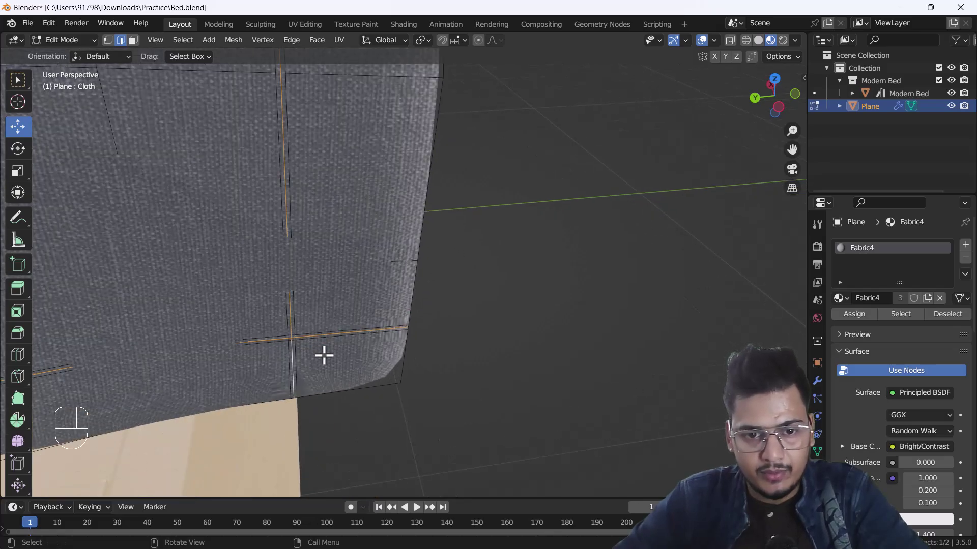
# Add the centre loop of the opposite long side's bevel to the edge selection.
pyautogui.scroll(-8, 323, 348)
pyautogui.moveTo(464, 349); pyautogui.dragTo(341, 402, button='middle')
pyautogui.scroll(-3, 341, 402)
pyautogui.keyDown('shift'); pyautogui.moveTo(360, 352); pyautogui.dragTo(666, 195, button='middle'); pyautogui.keyUp('shift')
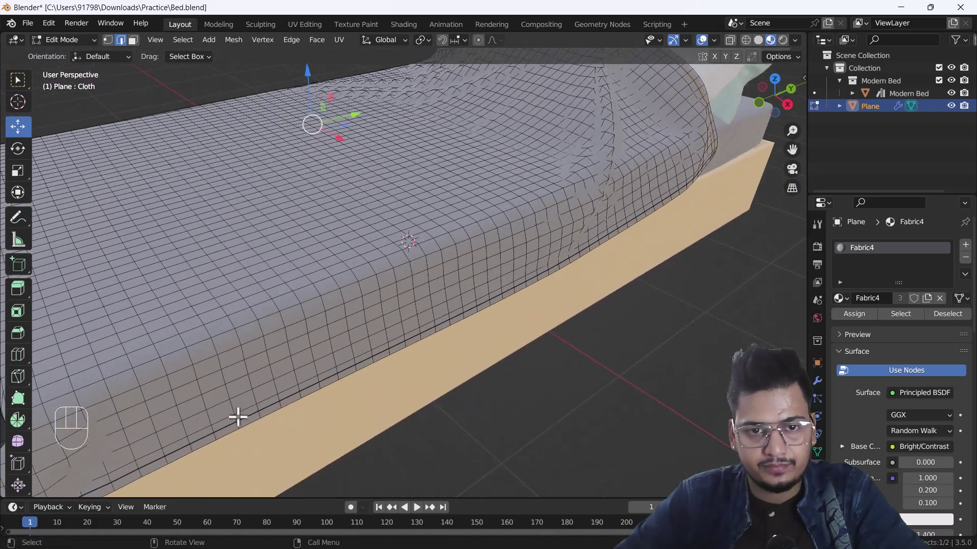
pyautogui.scroll(4, 238, 412)
pyautogui.keyDown('shift'); pyautogui.moveTo(238, 412); pyautogui.dragTo(700, 148, button='middle'); pyautogui.keyUp('shift')
pyautogui.scroll(8, 508, 229)
pyautogui.scroll(2, 370, 278)
pyautogui.keyDown('alt'); pyautogui.keyDown('shift'); pyautogui.click(362, 294); pyautogui.keyUp('shift'); pyautogui.keyUp('alt')
# Scale the selected centre loops uniformly to 0.995 to form a recessed seam around the blanket's border.
pyautogui.keyDown('shift'); pyautogui.moveTo(593, 218); pyautogui.dragTo(512, 327, button='middle'); pyautogui.keyUp('shift')
pyautogui.scroll(1, 511, 327)
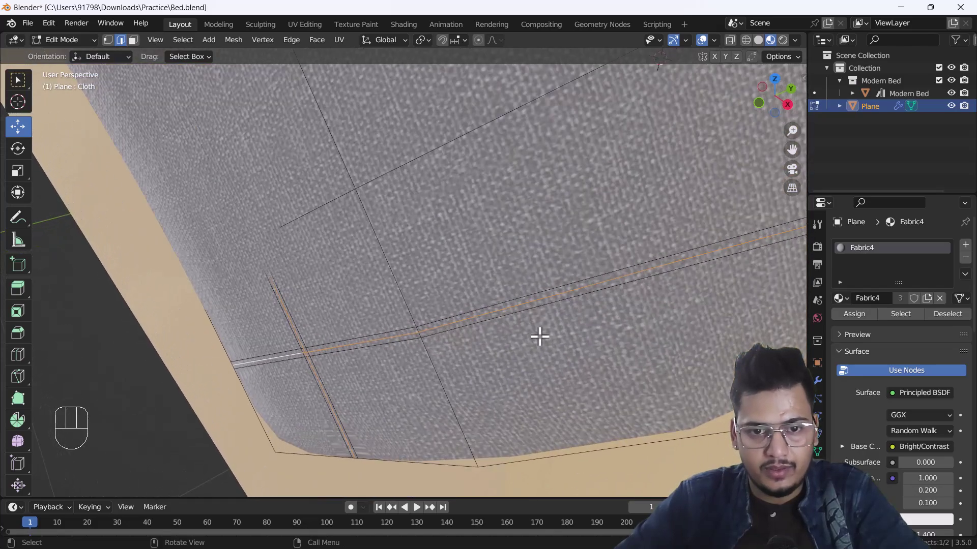
pyautogui.press('s')
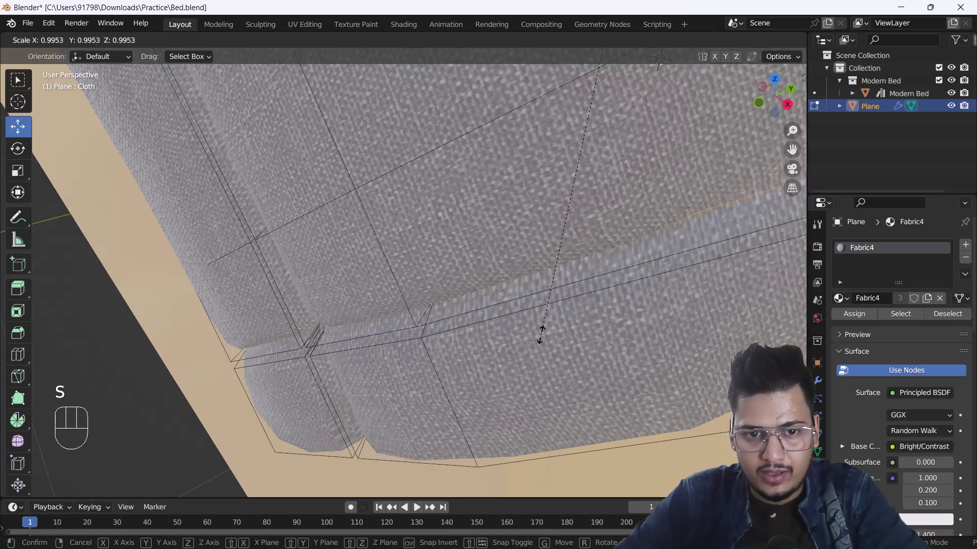
pyautogui.click(540, 335)
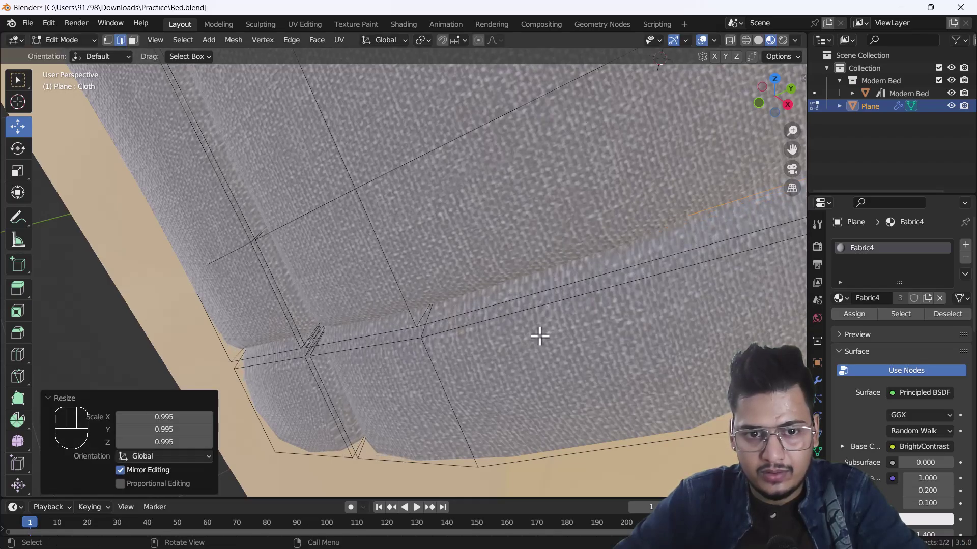
# Return to Object Mode and inspect the recessed seam along the blanket's edges and at its corner up close.
pyautogui.scroll(-5, 534, 335)
pyautogui.press('Tab')
pyautogui.scroll(-2, 542, 322)
pyautogui.keyDown('shift'); pyautogui.moveTo(605, 322); pyautogui.dragTo(267, 341, button='middle'); pyautogui.keyUp('shift')
pyautogui.scroll(6, 418, 221)
pyautogui.keyDown('shift'); pyautogui.moveTo(544, 132); pyautogui.dragTo(440, 337, button='middle'); pyautogui.keyUp('shift')
pyautogui.scroll(4, 440, 337)
pyautogui.scroll(2, 440, 305)
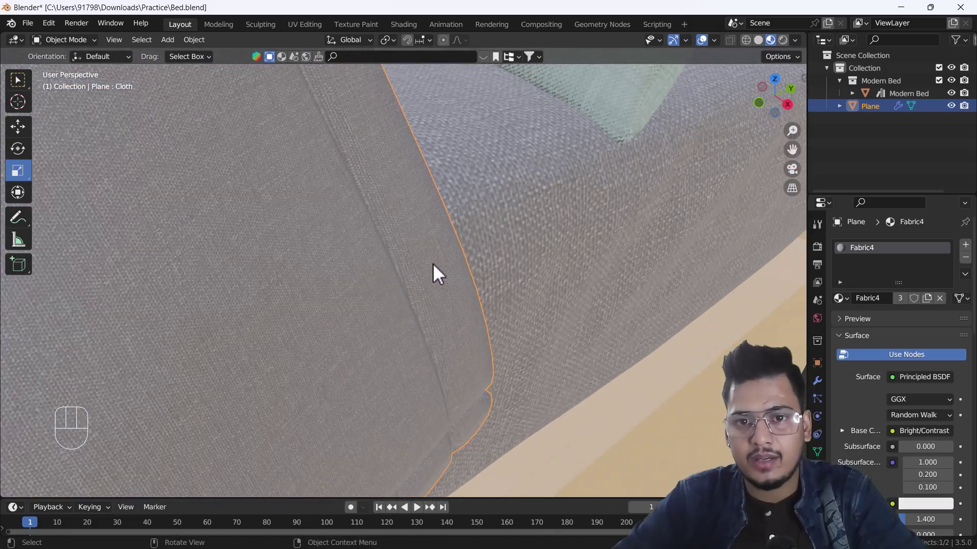
pyautogui.scroll(-3, 440, 378)
pyautogui.keyDown('shift'); pyautogui.moveTo(440, 377); pyautogui.dragTo(316, 317, button='middle'); pyautogui.keyUp('shift')
pyautogui.scroll(5, 301, 338)
pyautogui.scroll(-7, 320, 359)
pyautogui.keyDown('shift'); pyautogui.moveTo(310, 374); pyautogui.dragTo(360, 309, button='middle'); pyautogui.keyUp('shift')
pyautogui.scroll(3, 360, 310)
pyautogui.moveTo(398, 392); pyautogui.dragTo(388, 369, button='middle')
pyautogui.scroll(-5, 388, 368)
pyautogui.scroll(-2, 412, 356)
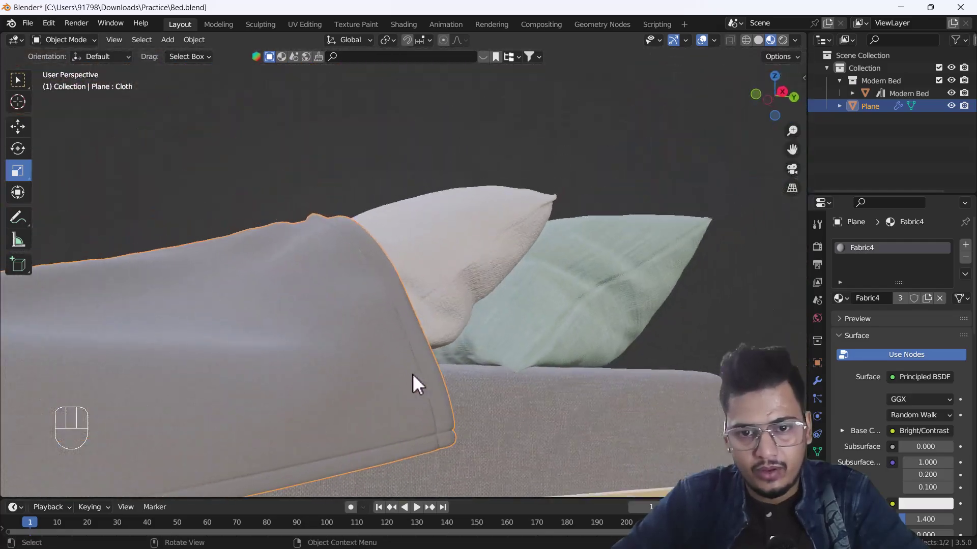
# Examine the draped blanket from the pillow side to the foot end of the bed.
pyautogui.scroll(5, 432, 447)
pyautogui.scroll(-4, 463, 426)
pyautogui.keyDown('shift'); pyautogui.moveTo(336, 361); pyautogui.dragTo(580, 331, button='middle'); pyautogui.keyUp('shift')
pyautogui.scroll(-5, 502, 396)
pyautogui.moveTo(415, 346); pyautogui.dragTo(501, 382, button='middle')
pyautogui.scroll(3, 530, 397)
pyautogui.keyDown('shift'); pyautogui.moveTo(567, 422); pyautogui.dragTo(494, 351, button='middle'); pyautogui.keyUp('shift')
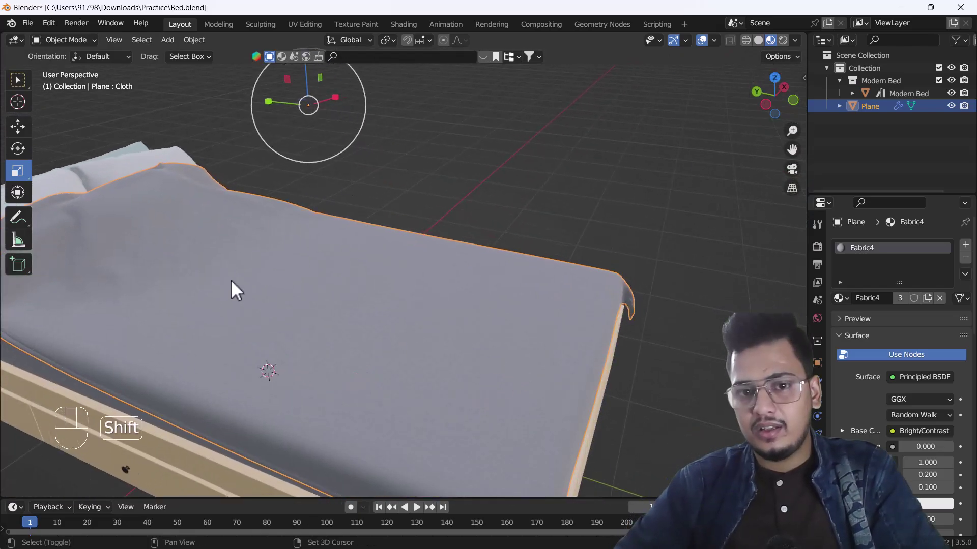
# Assign the existing Fabric4.001 material to the blanket in place of its current material.
pyautogui.keyDown('shift'); pyautogui.moveTo(229, 288); pyautogui.dragTo(340, 282, button='middle'); pyautogui.keyUp('shift')
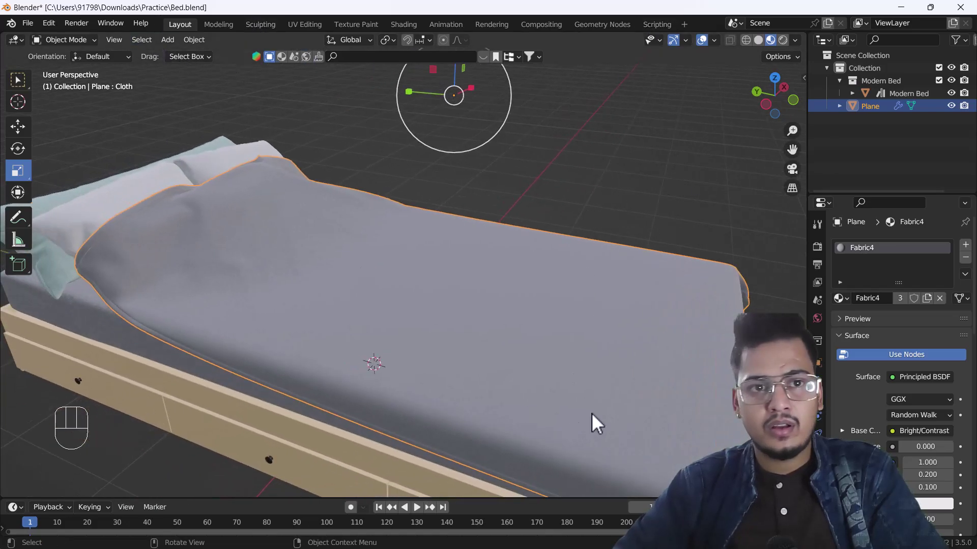
pyautogui.keyDown('shift'); pyautogui.moveTo(593, 425); pyautogui.dragTo(541, 292, button='middle'); pyautogui.keyUp('shift')
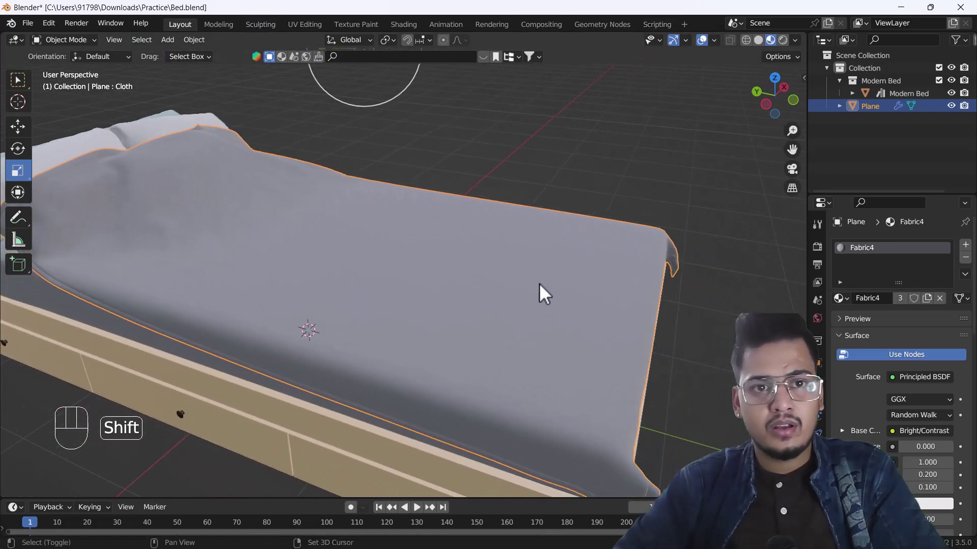
pyautogui.click(845, 298)
pyautogui.click(764, 367)
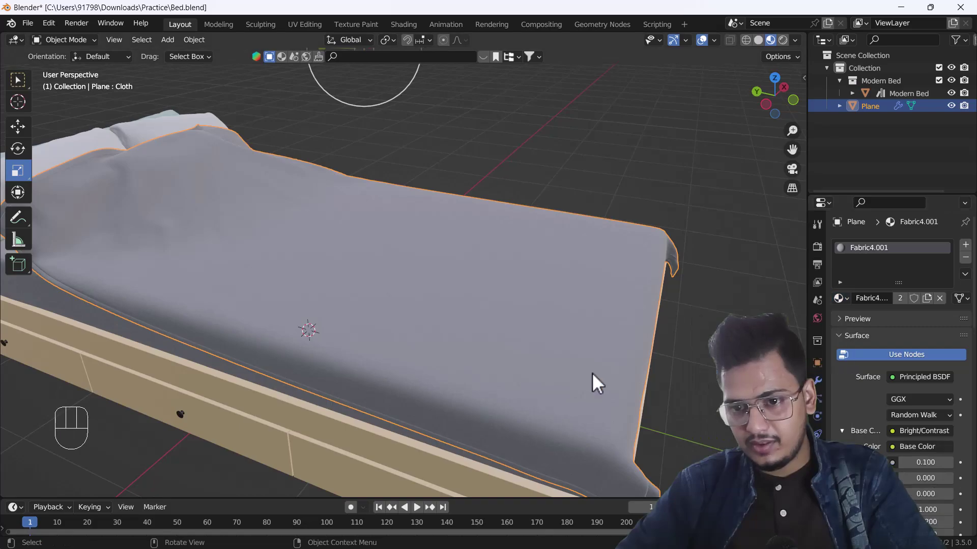
# Switch the viewport to solid shading and put the blanket in Sculpt Mode with the Cloth brush active.
pyautogui.scroll(4, 325, 374)
pyautogui.scroll(-5, 333, 297)
pyautogui.keyDown('shift'); pyautogui.moveTo(193, 307); pyautogui.dragTo(376, 336, button='middle'); pyautogui.keyUp('shift')
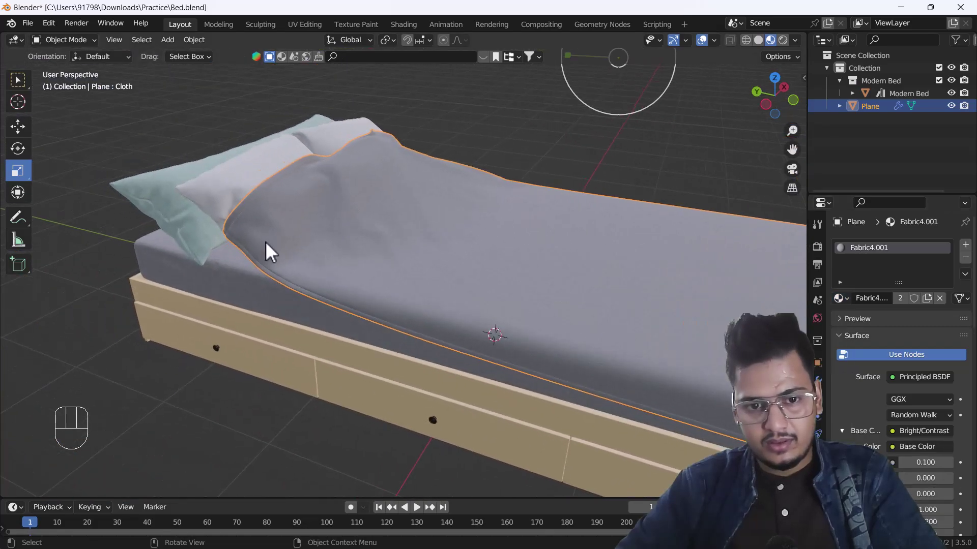
pyautogui.scroll(3, 265, 241)
pyautogui.keyDown('shift'); pyautogui.moveTo(232, 209); pyautogui.dragTo(264, 251, button='middle'); pyautogui.keyUp('shift')
pyautogui.click(758, 40)
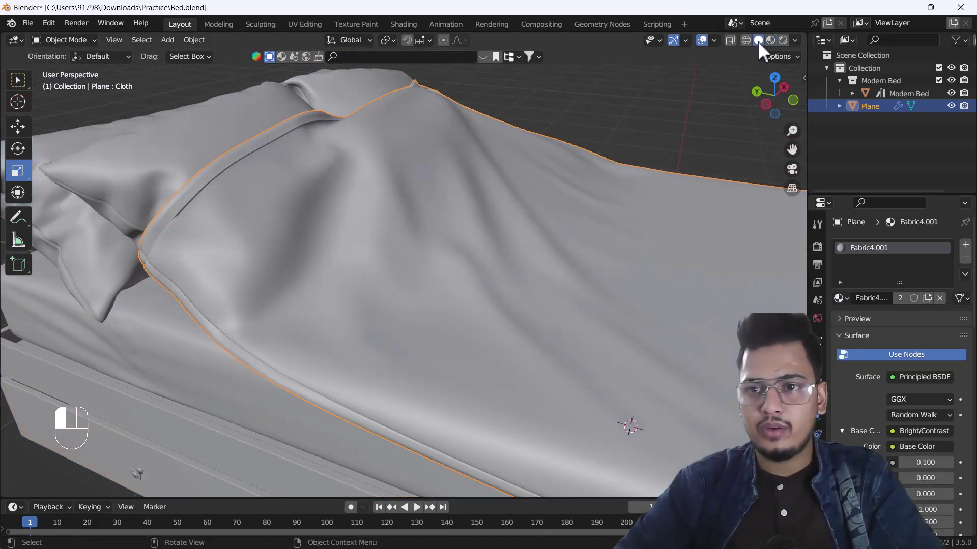
pyautogui.scroll(-6, 160, 338)
pyautogui.click(72, 41)
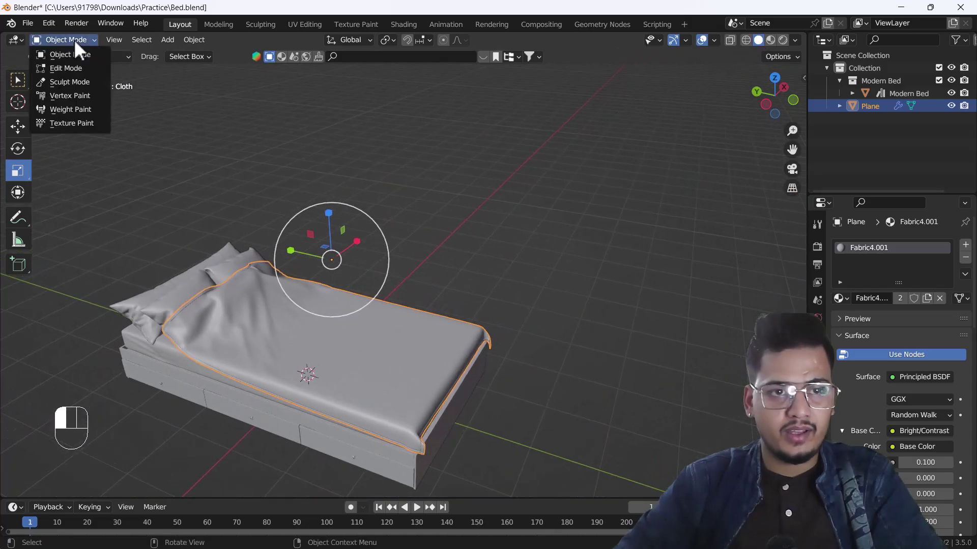
pyautogui.click(53, 84)
pyautogui.scroll(-10, 11, 360)
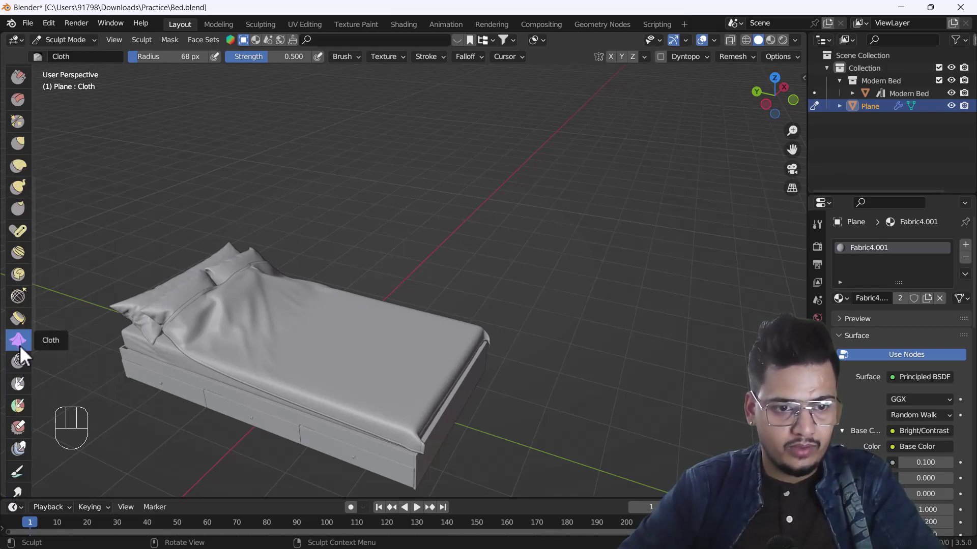
# Sculpt soft wrinkles across the pillow-side half and middle of the blanket with the Cloth brush, radius 68 px, strength 0.500.
pyautogui.scroll(4, 381, 331)
pyautogui.moveTo(382, 332)
pyautogui.keyDown('shift'); pyautogui.mouseDown(button='middle')
pyautogui.moveTo(341, 262)
pyautogui.moveTo(303, 316)
pyautogui.mouseUp(button='middle'); pyautogui.keyUp('shift')
pyautogui.moveTo(255, 248); pyautogui.dragTo(392, 308)
pyautogui.moveTo(282, 271); pyautogui.dragTo(214, 348)
pyautogui.scroll(-5, 357, 295)
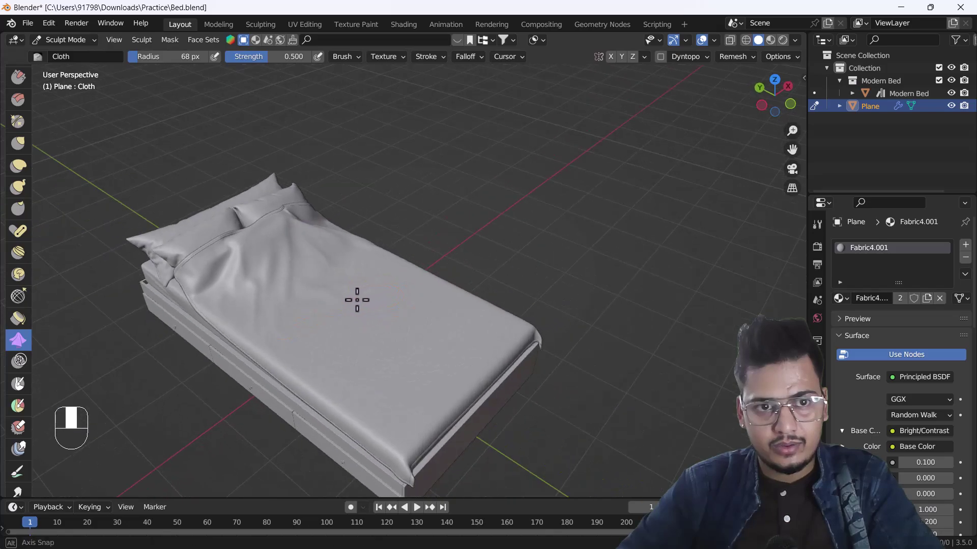
pyautogui.moveTo(359, 296); pyautogui.dragTo(316, 388, button='middle')
pyautogui.moveTo(422, 337); pyautogui.dragTo(336, 362)
pyautogui.moveTo(300, 381)
pyautogui.mouseDown()
pyautogui.moveTo(371, 279)
pyautogui.moveTo(310, 334)
pyautogui.mouseUp()
pyautogui.moveTo(377, 264)
pyautogui.mouseDown()
pyautogui.moveTo(423, 327)
pyautogui.moveTo(440, 331)
pyautogui.mouseUp()
pyautogui.moveTo(454, 405); pyautogui.dragTo(485, 369)
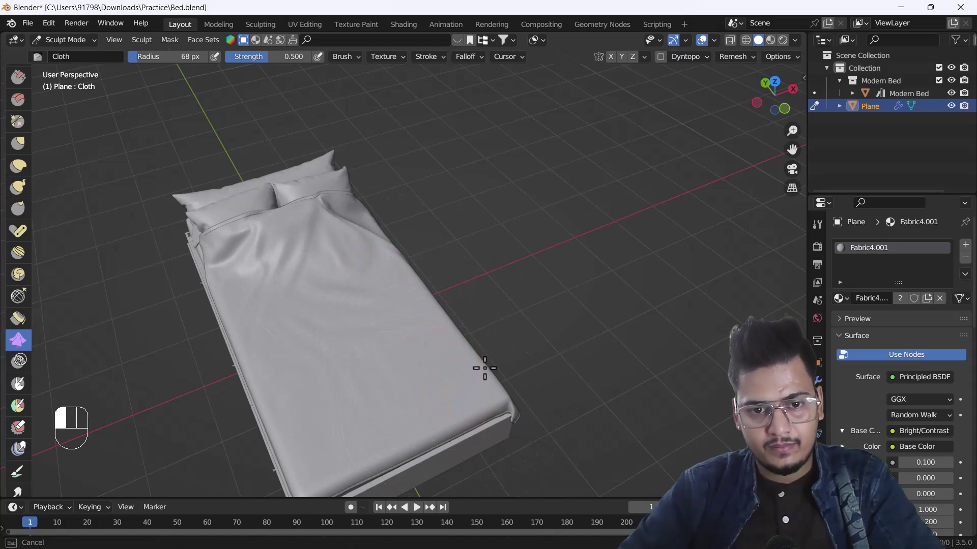
# Add Cloth brush wrinkles around the blanket's foot-end corner and across the adjoining top surface.
pyautogui.moveTo(532, 327); pyautogui.dragTo(533, 327)
pyautogui.scroll(4, 507, 422)
pyautogui.moveTo(507, 418)
pyautogui.keyDown('shift'); pyautogui.mouseDown(button='middle')
pyautogui.moveTo(495, 351)
pyautogui.moveTo(503, 279)
pyautogui.mouseUp(button='middle'); pyautogui.keyUp('shift')
pyautogui.moveTo(506, 277)
pyautogui.mouseDown()
pyautogui.moveTo(390, 274)
pyautogui.moveTo(338, 216)
pyautogui.moveTo(539, 210)
pyautogui.mouseUp()
pyautogui.moveTo(507, 385); pyautogui.dragTo(505, 383)
pyautogui.moveTo(352, 238); pyautogui.dragTo(491, 293)
pyautogui.moveTo(551, 254); pyautogui.dragTo(323, 225)
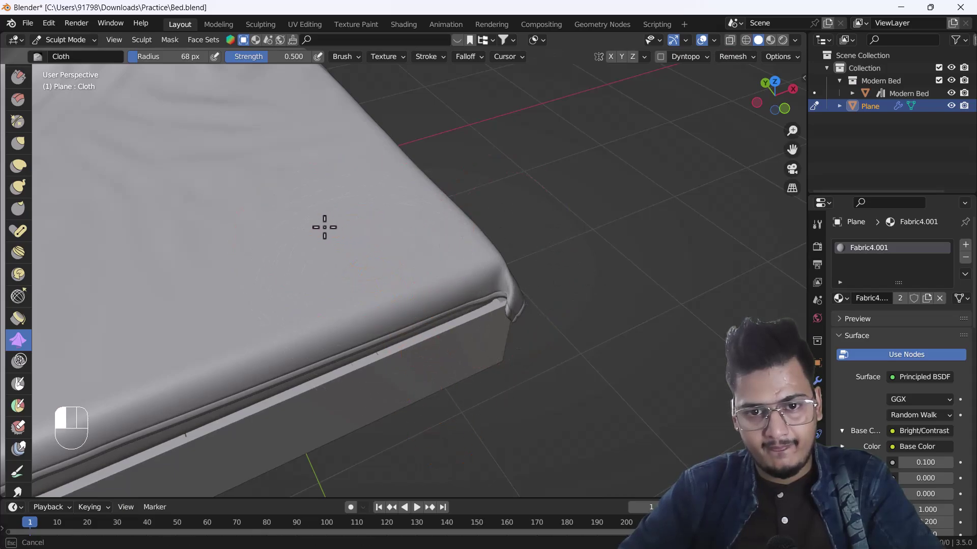
# Undo the last Cloth brush stroke on the blanket.
pyautogui.scroll(-6, 323, 225)
pyautogui.moveTo(400, 255); pyautogui.dragTo(354, 244, button='middle')
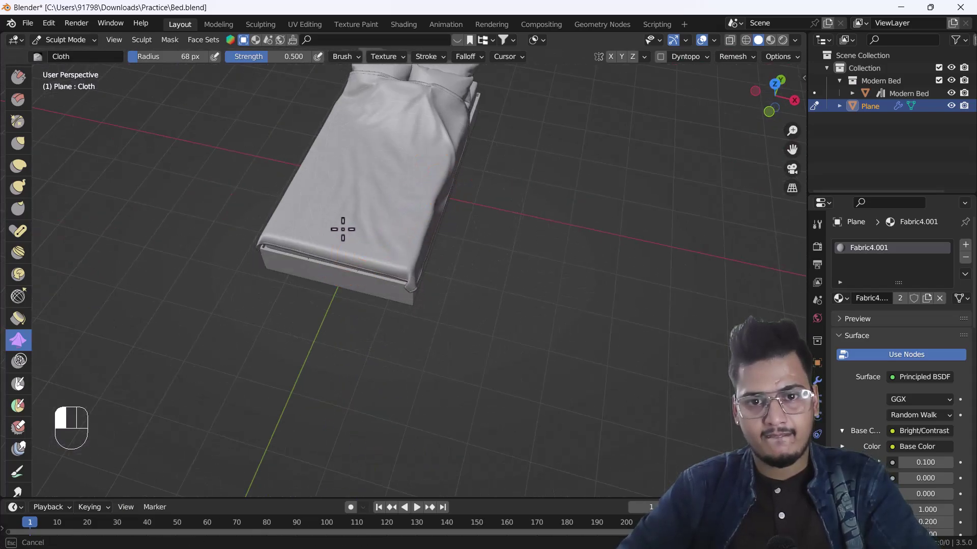
pyautogui.scroll(4, 353, 225)
pyautogui.hotkey('ctrl', 'z')
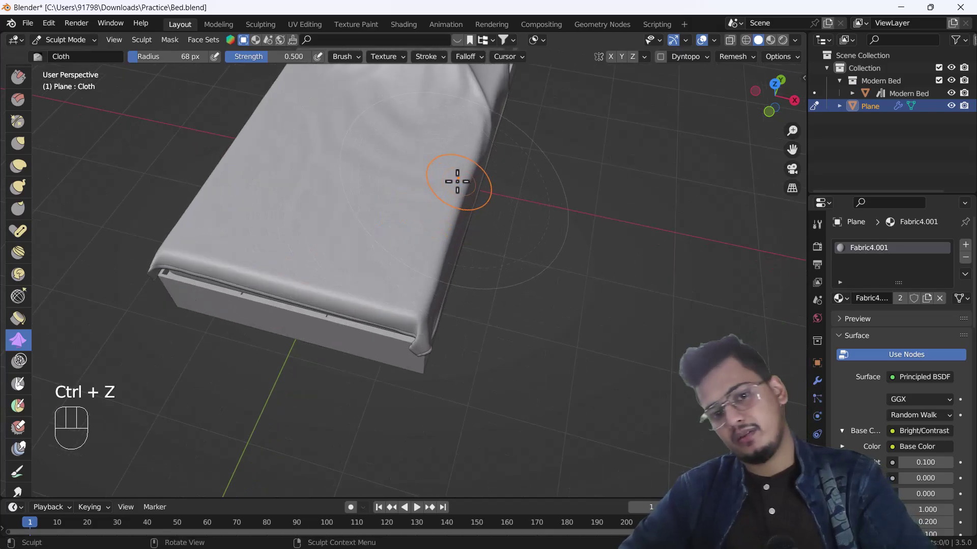
# Brush more cloth wrinkles across the top of the blanket between the middle and the foot end.
pyautogui.moveTo(371, 247)
pyautogui.mouseDown()
pyautogui.moveTo(366, 255)
pyautogui.moveTo(312, 222)
pyautogui.moveTo(265, 221)
pyautogui.moveTo(277, 240)
pyautogui.mouseUp()
pyautogui.scroll(-4, 290, 259)
pyautogui.keyDown('shift'); pyautogui.moveTo(287, 243); pyautogui.dragTo(303, 314, button='middle'); pyautogui.keyUp('shift')
pyautogui.scroll(4, 300, 215)
pyautogui.moveTo(338, 199)
pyautogui.mouseDown()
pyautogui.moveTo(369, 191)
pyautogui.moveTo(443, 262)
pyautogui.moveTo(460, 255)
pyautogui.mouseUp()
pyautogui.scroll(-5, 460, 255)
pyautogui.moveTo(460, 254)
pyautogui.mouseDown(button='middle')
pyautogui.moveTo(494, 279)
pyautogui.moveTo(473, 276)
pyautogui.moveTo(504, 235)
pyautogui.mouseUp(button='middle')
pyautogui.scroll(4, 504, 235)
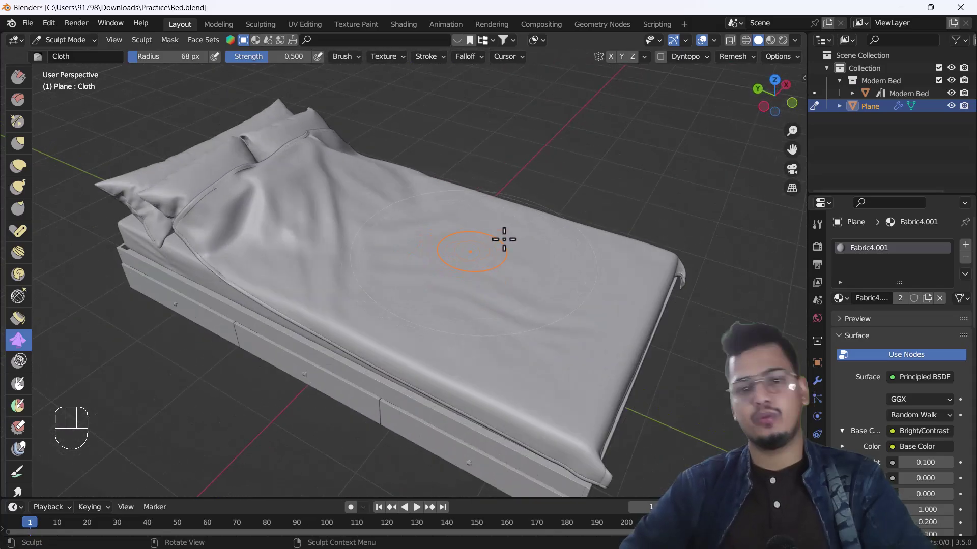
# Switch to Material Preview shading and examine the sculpted wrinkles on the finished blanket.
pyautogui.click(769, 41)
pyautogui.scroll(4, 392, 277)
pyautogui.scroll(-6, 468, 331)
pyautogui.moveTo(469, 331); pyautogui.dragTo(425, 297, button='middle')
pyautogui.scroll(4, 427, 296)
pyautogui.scroll(-1, 360, 319)
pyautogui.keyDown('shift'); pyautogui.moveTo(526, 281); pyautogui.dragTo(447, 323, button='middle'); pyautogui.keyUp('shift')
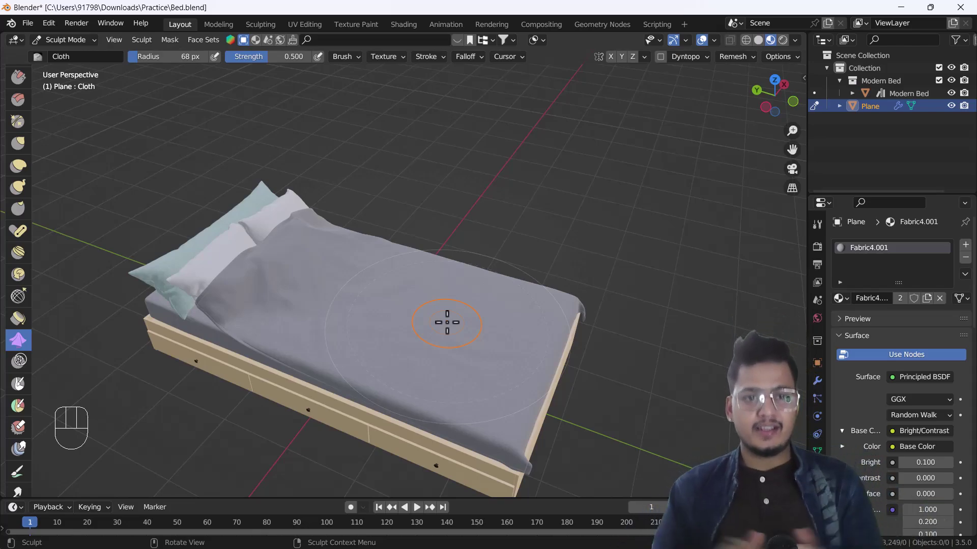